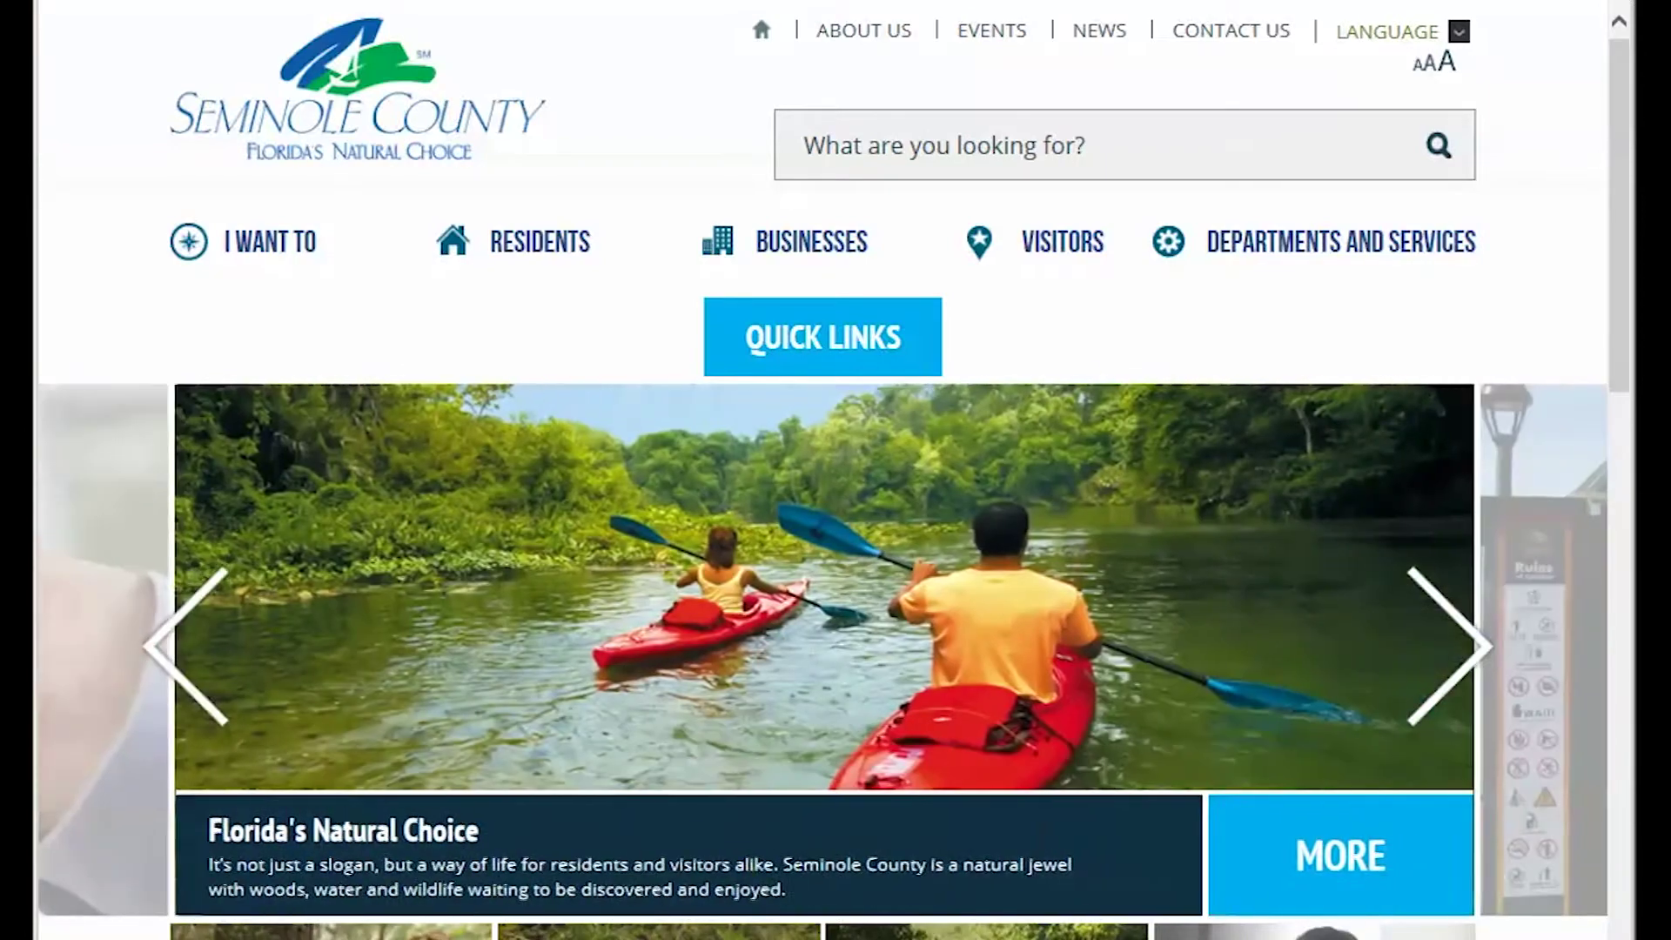
Step: From I WANT TO > Apply For, go through the Building Permit page into Building Permits Online
left_click(313, 260)
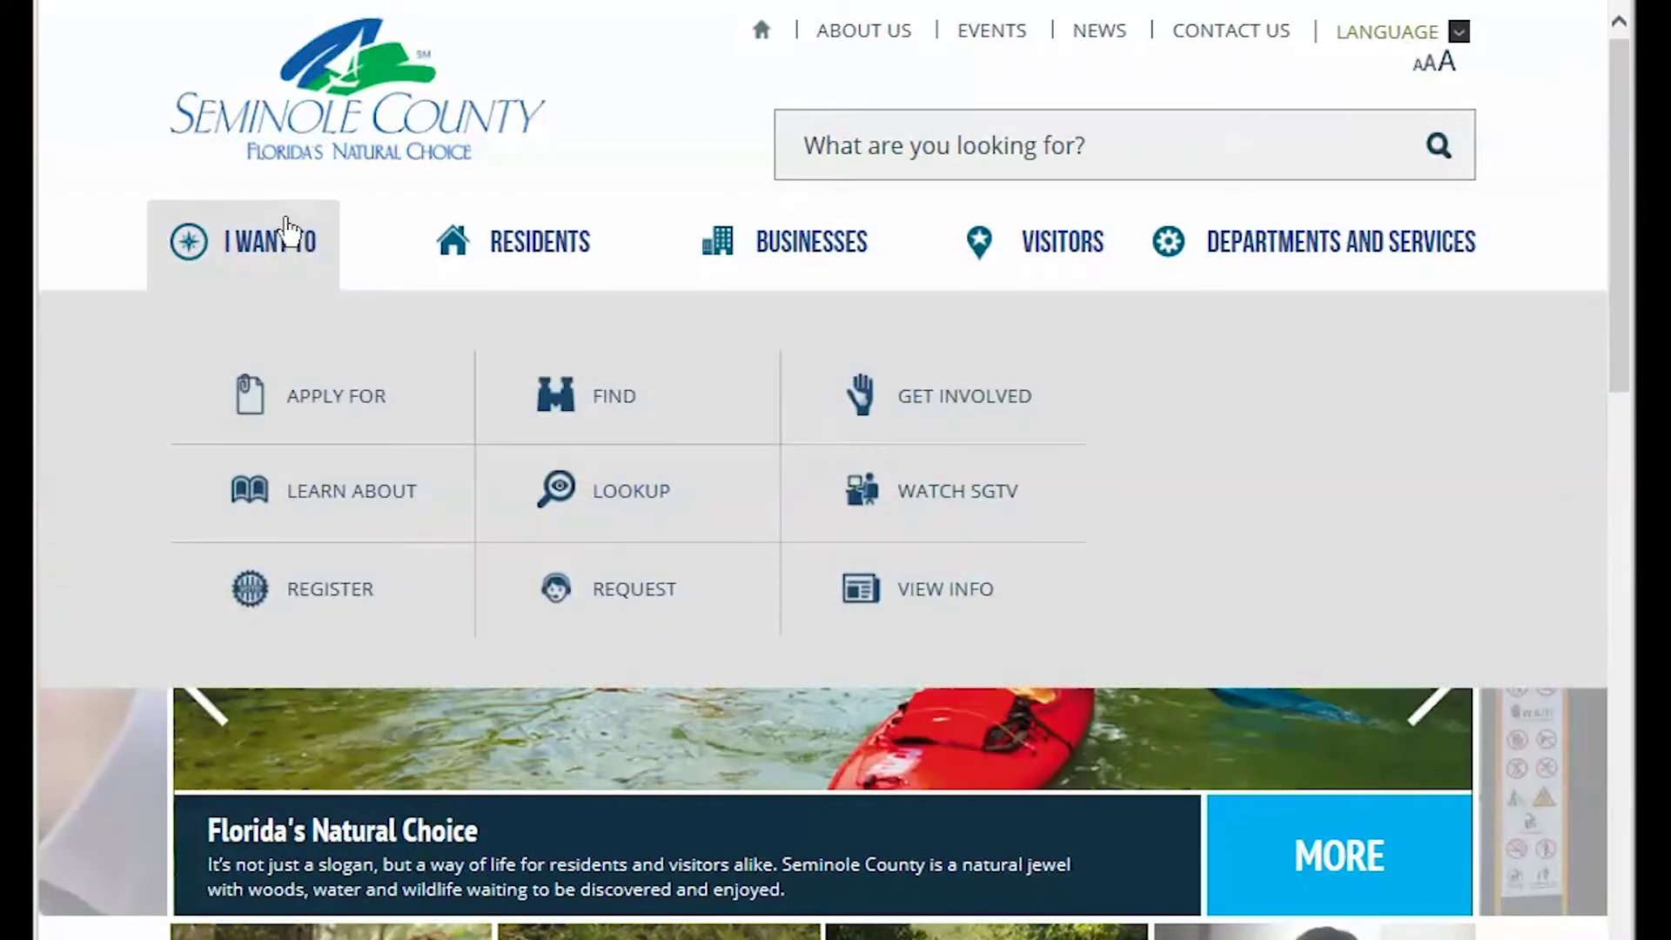
left_click(330, 405)
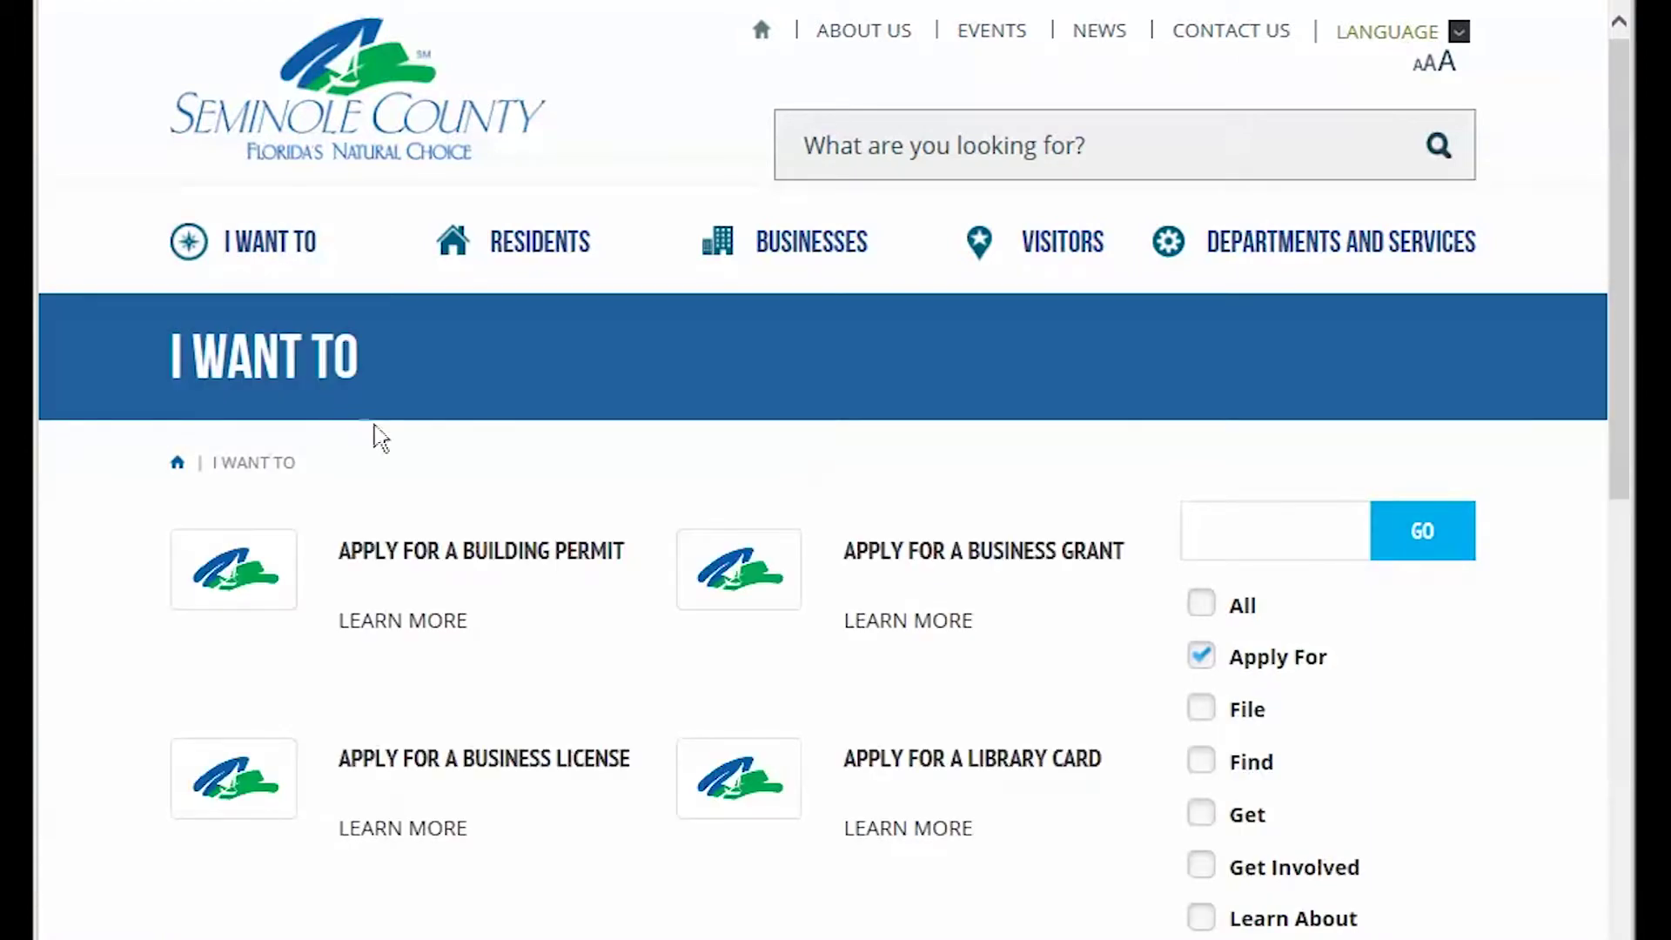
left_click(506, 564)
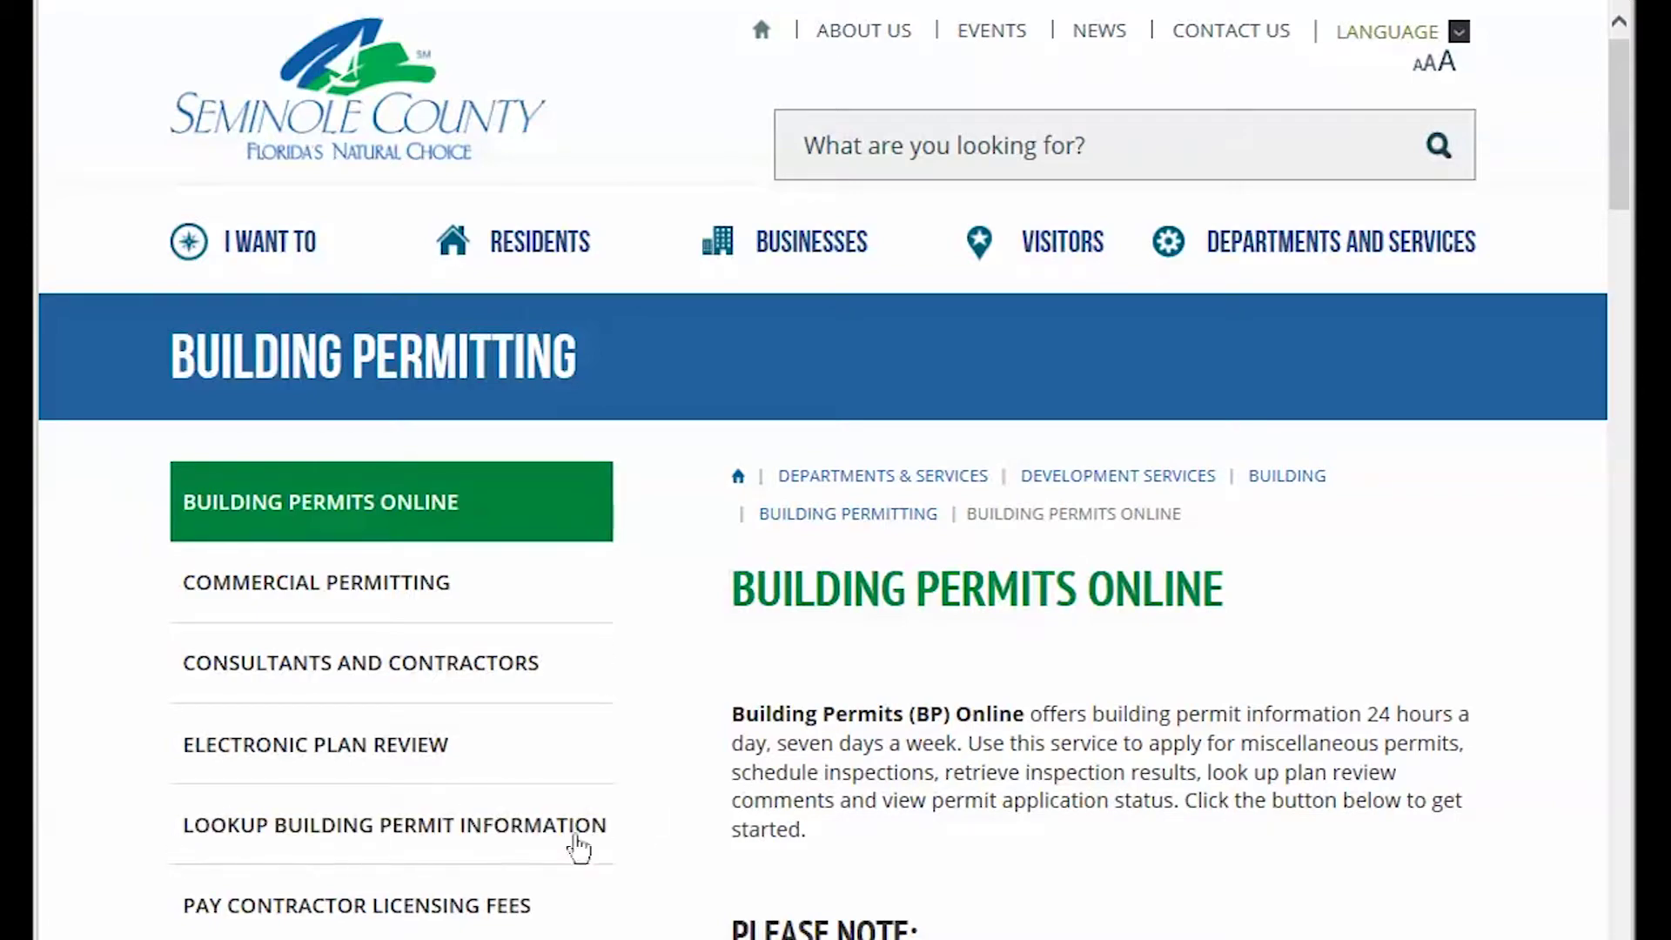
left_click(424, 827)
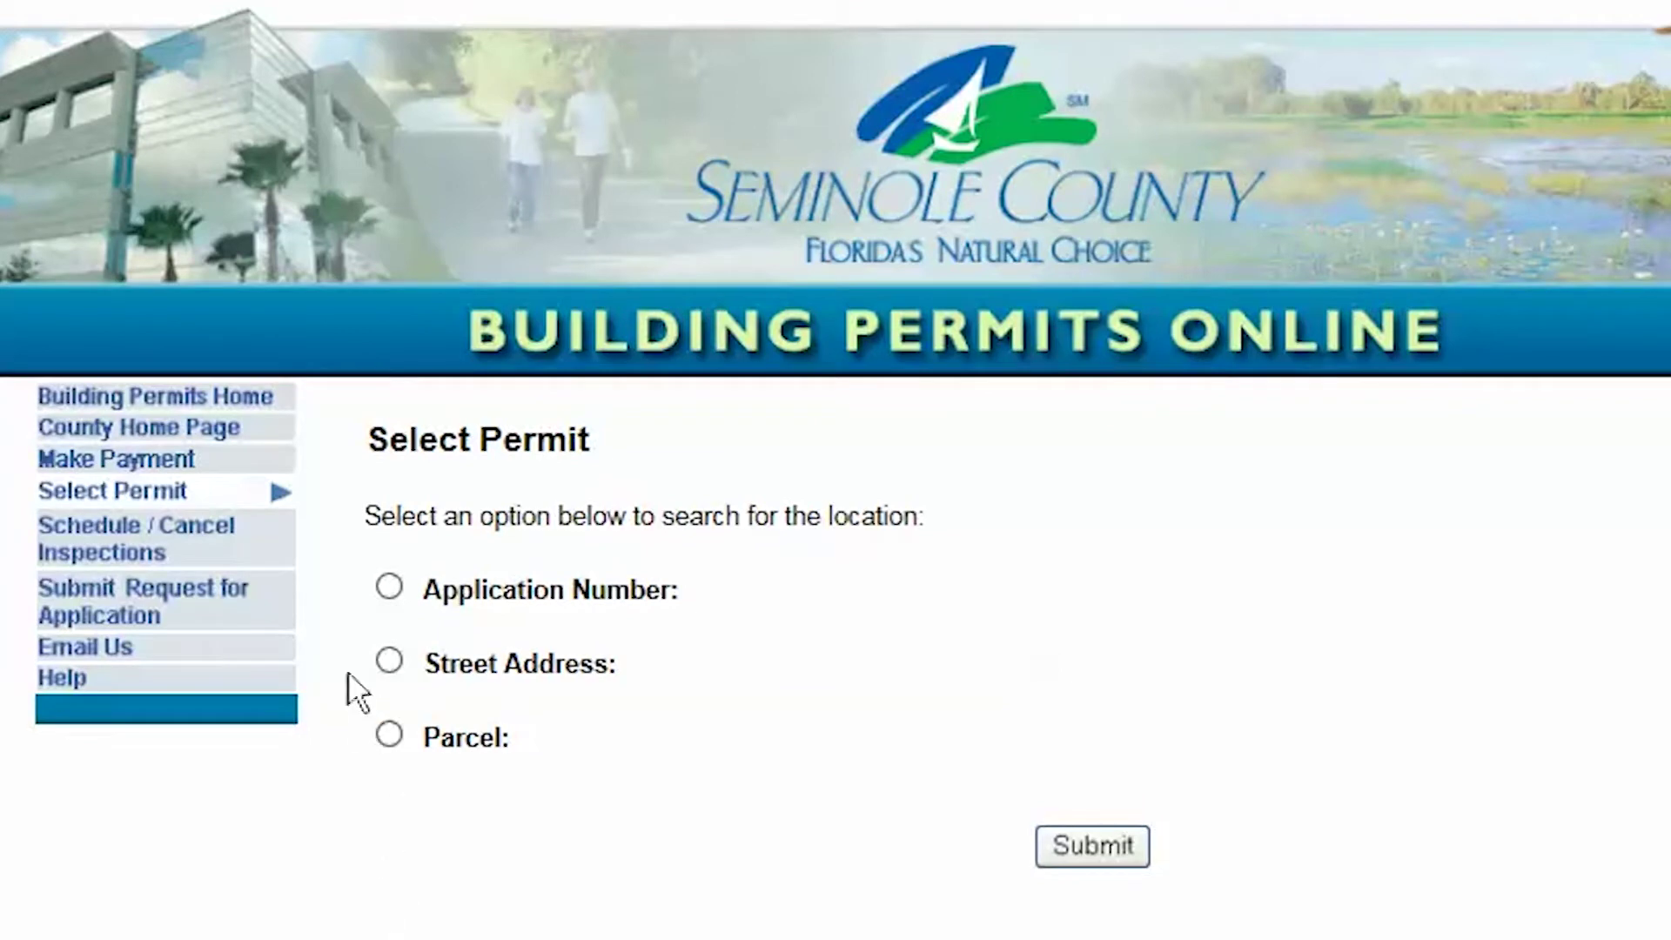
Step: Choose Submit Request for Application from the left-hand menu
left_click(157, 600)
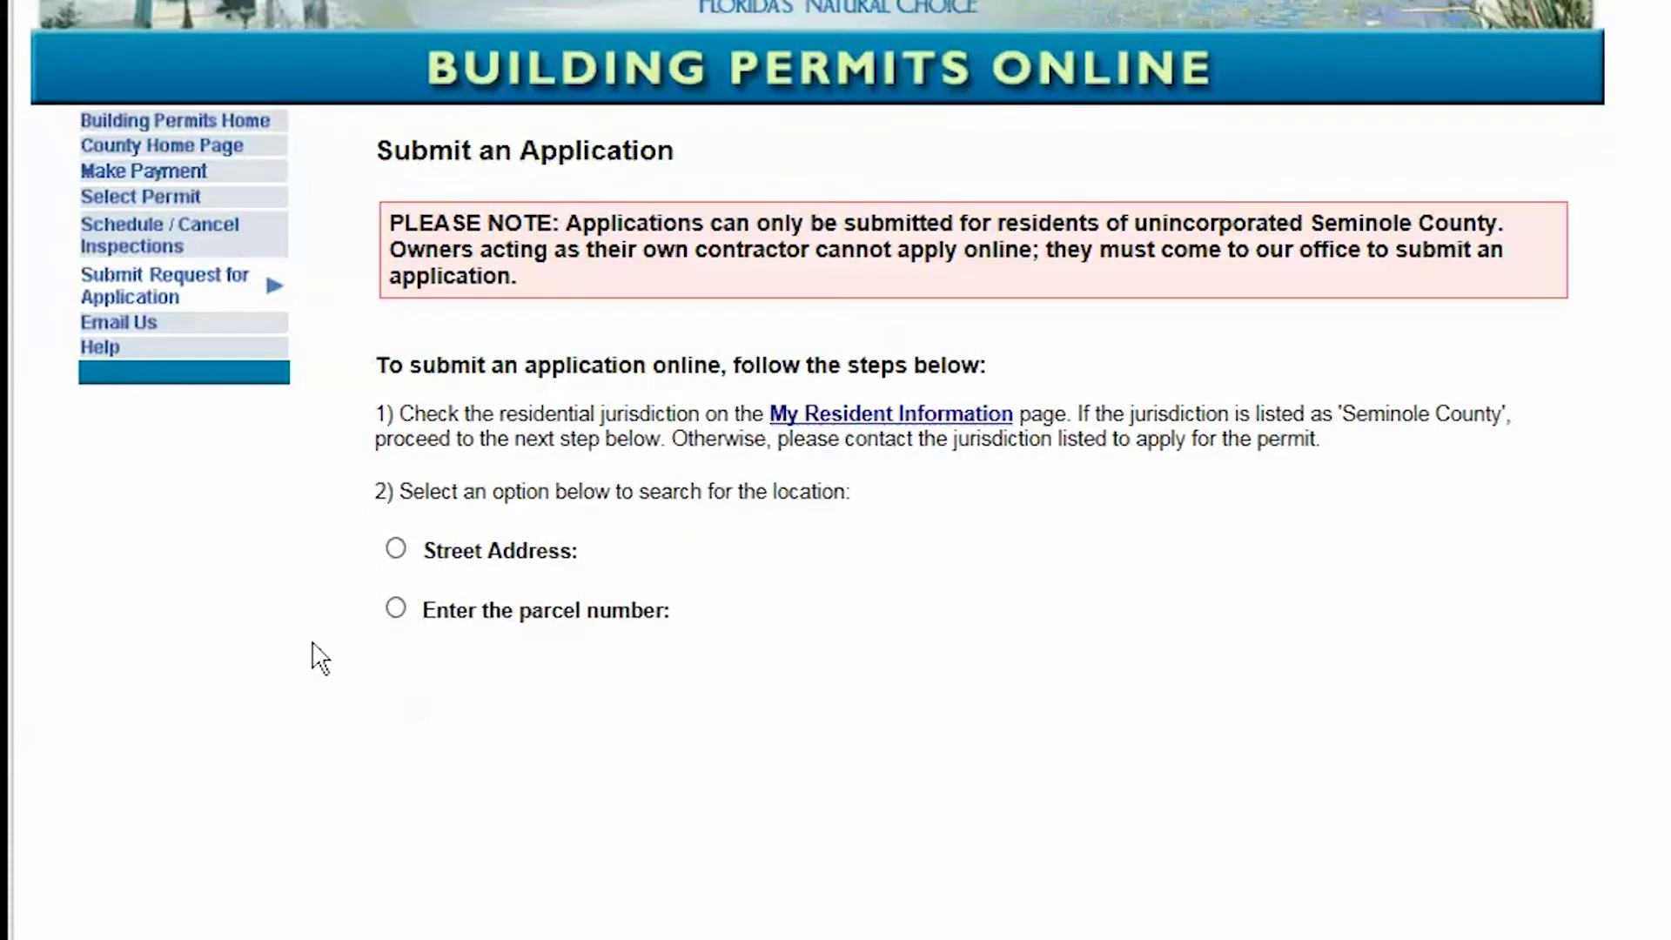
left_click(397, 548)
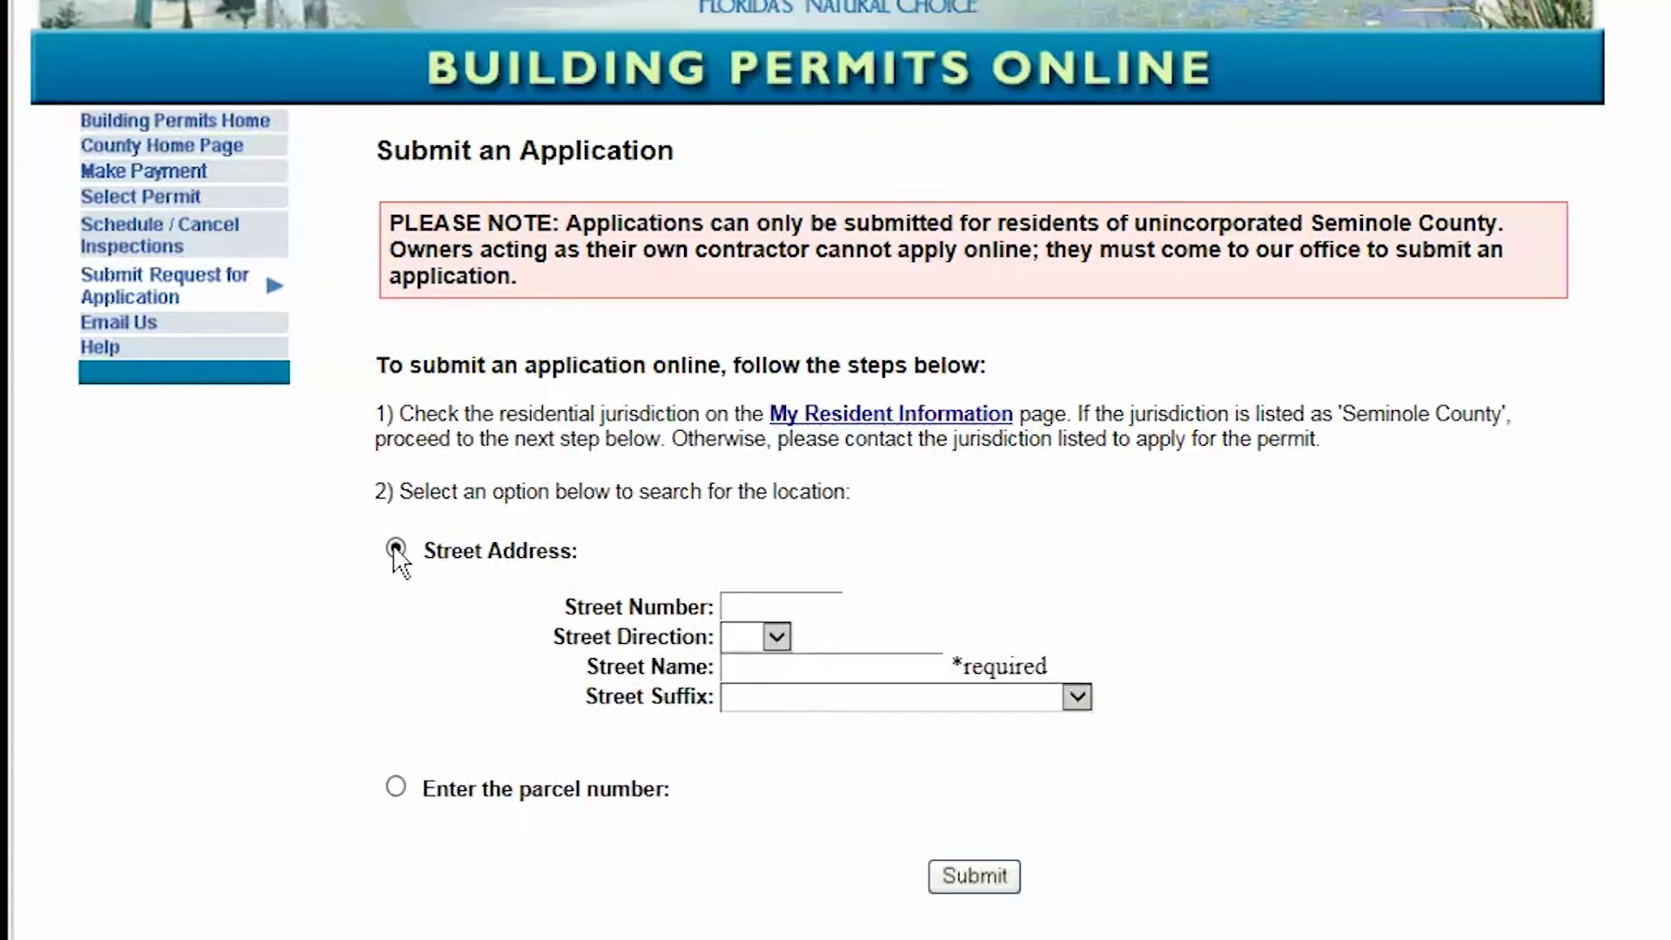
left_click(740, 601)
left_click(749, 670)
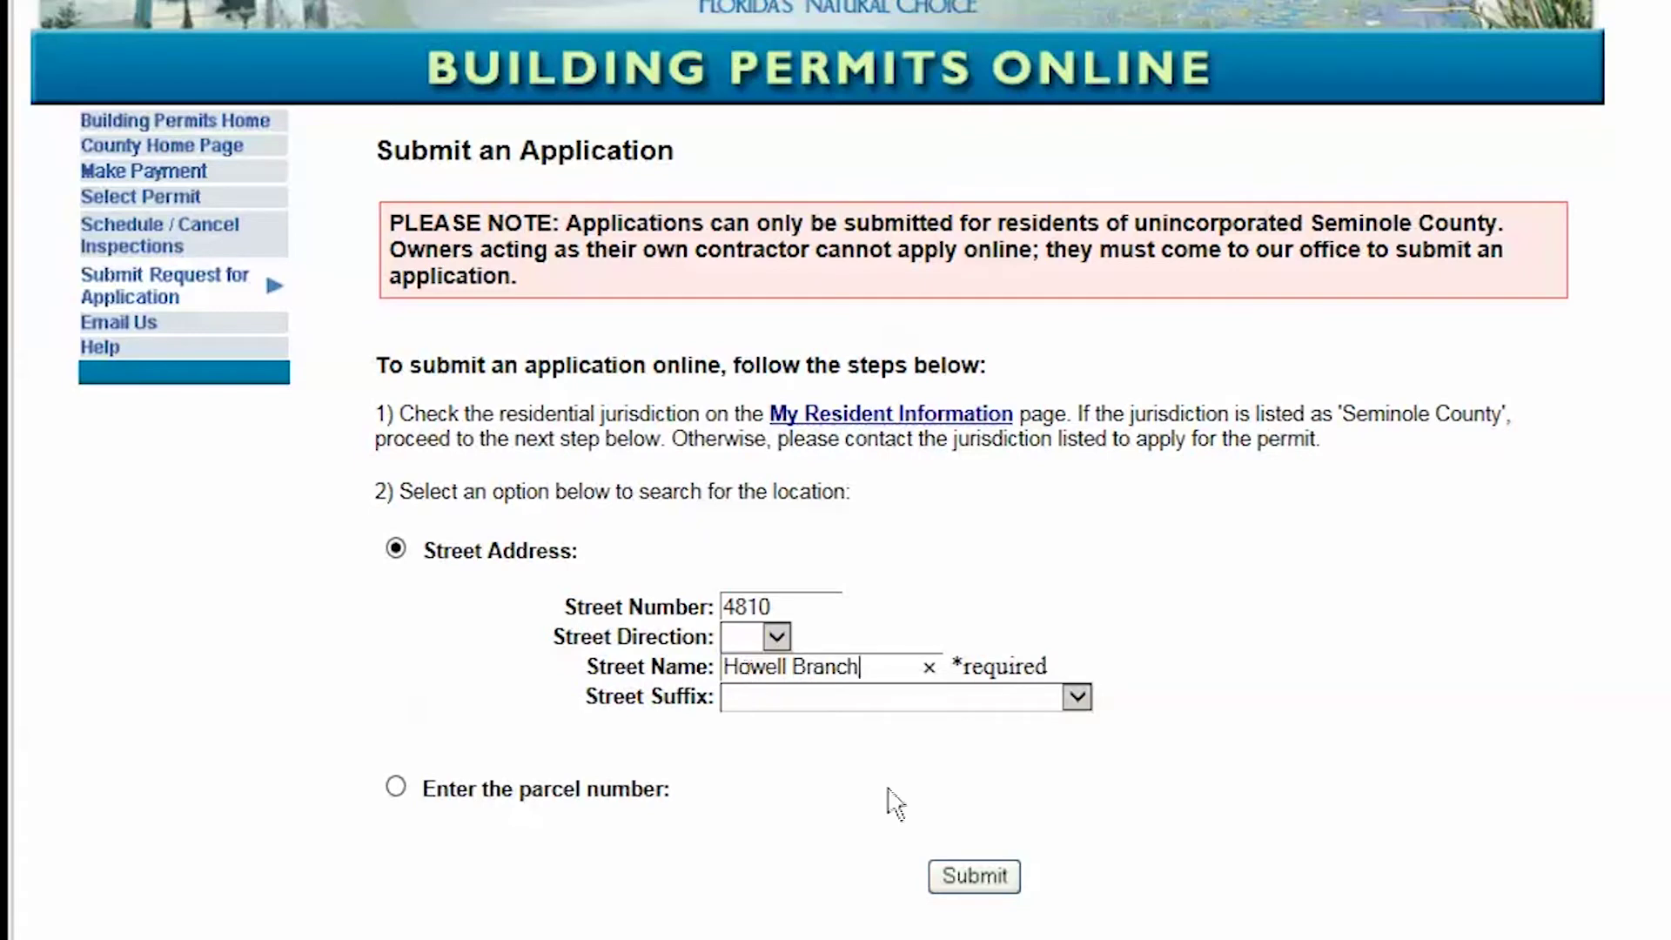
left_click(957, 876)
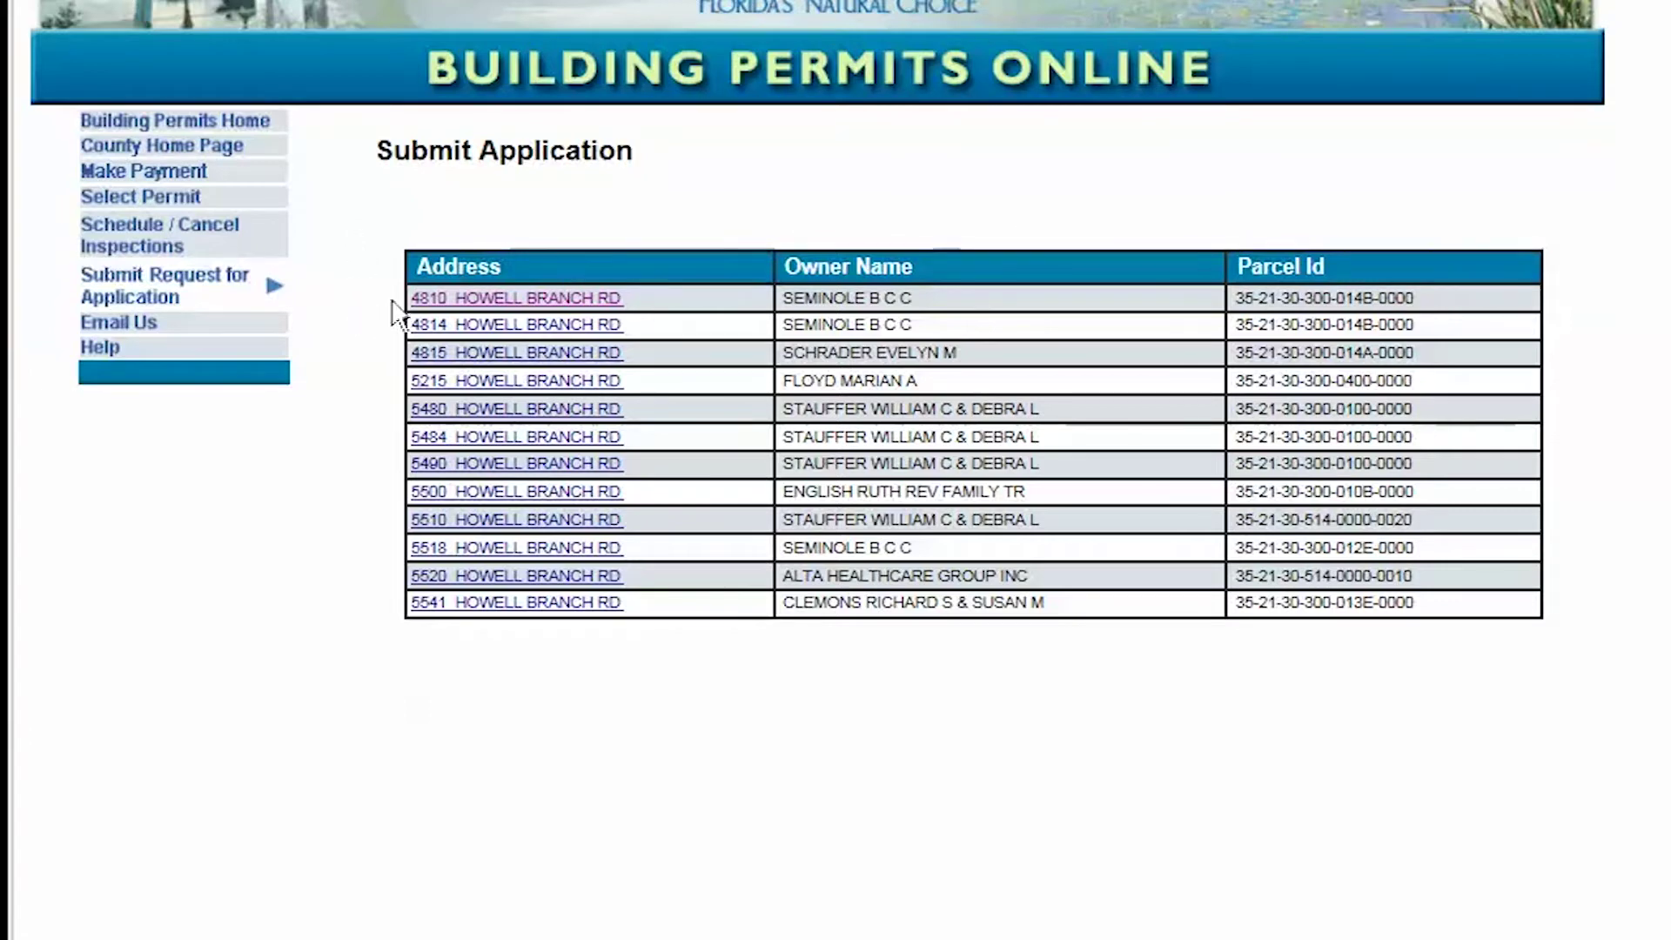
left_click(468, 305)
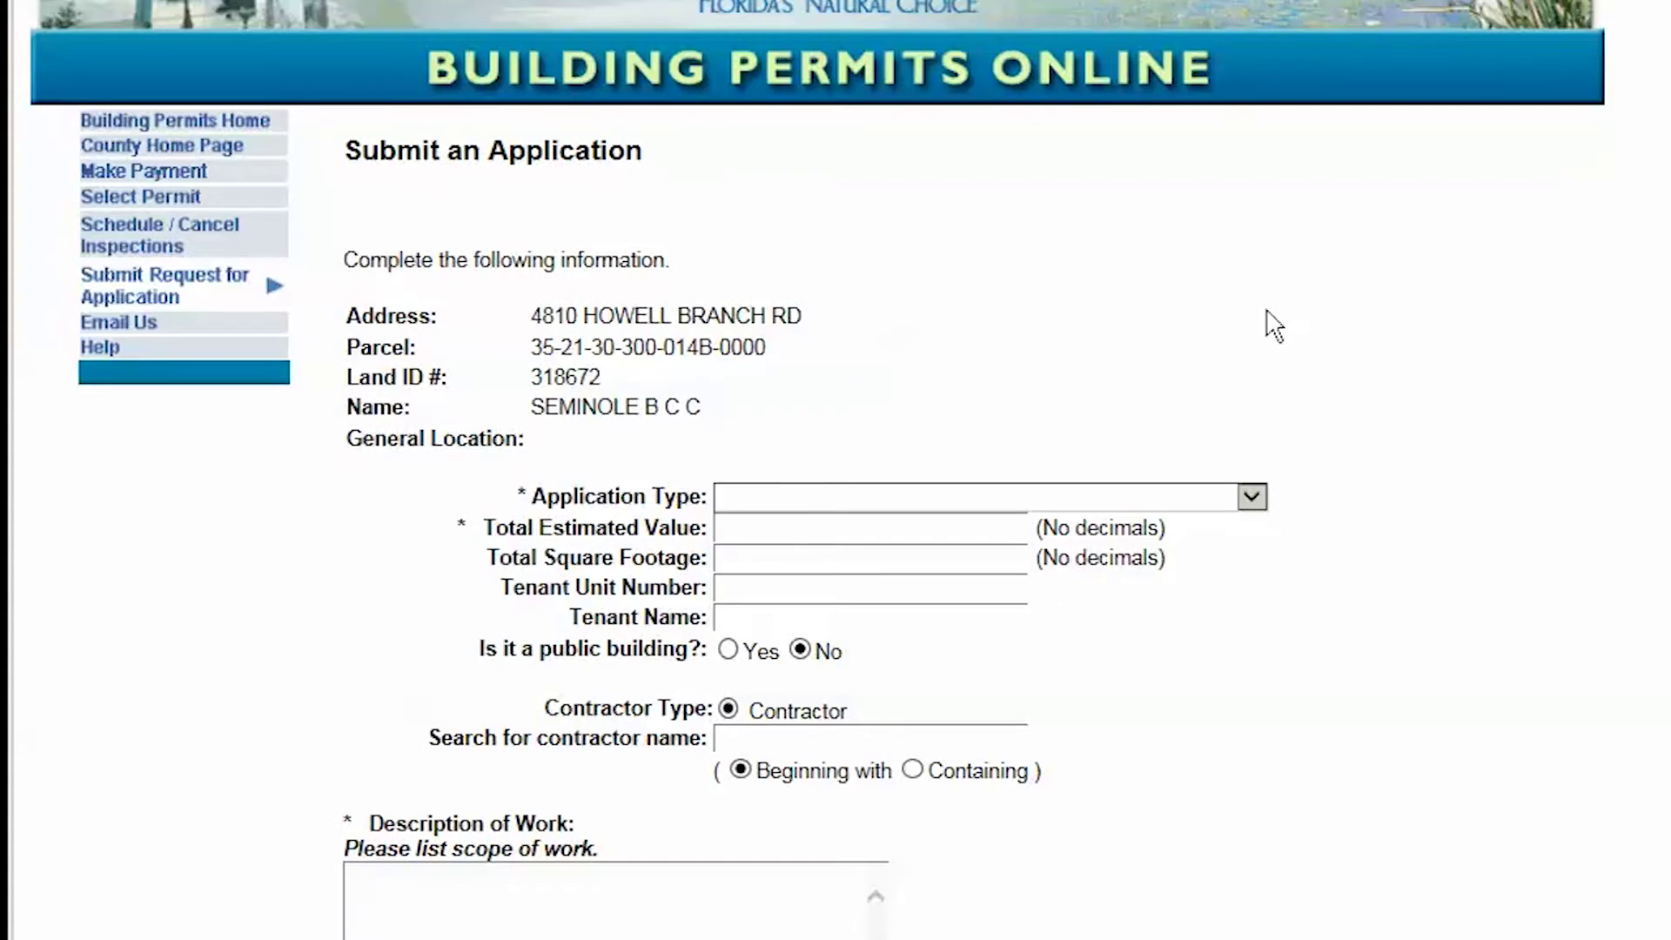
scroll(1276, 322, "down", 3)
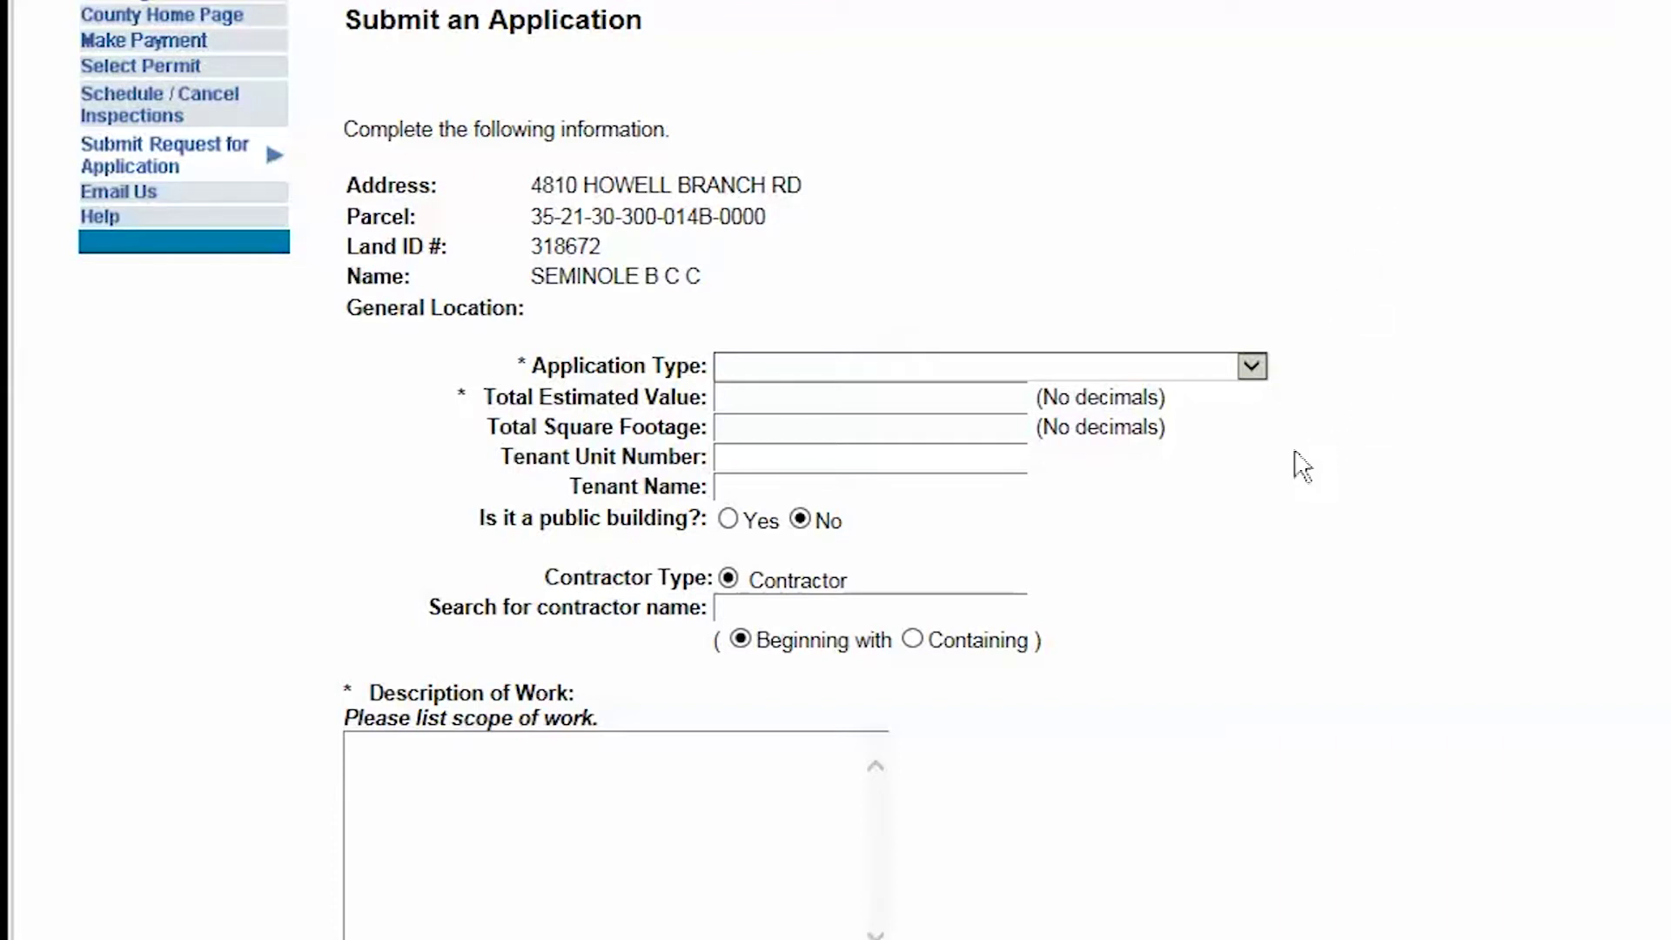
left_click(1252, 366)
left_click_drag(1258, 426, 1285, 754)
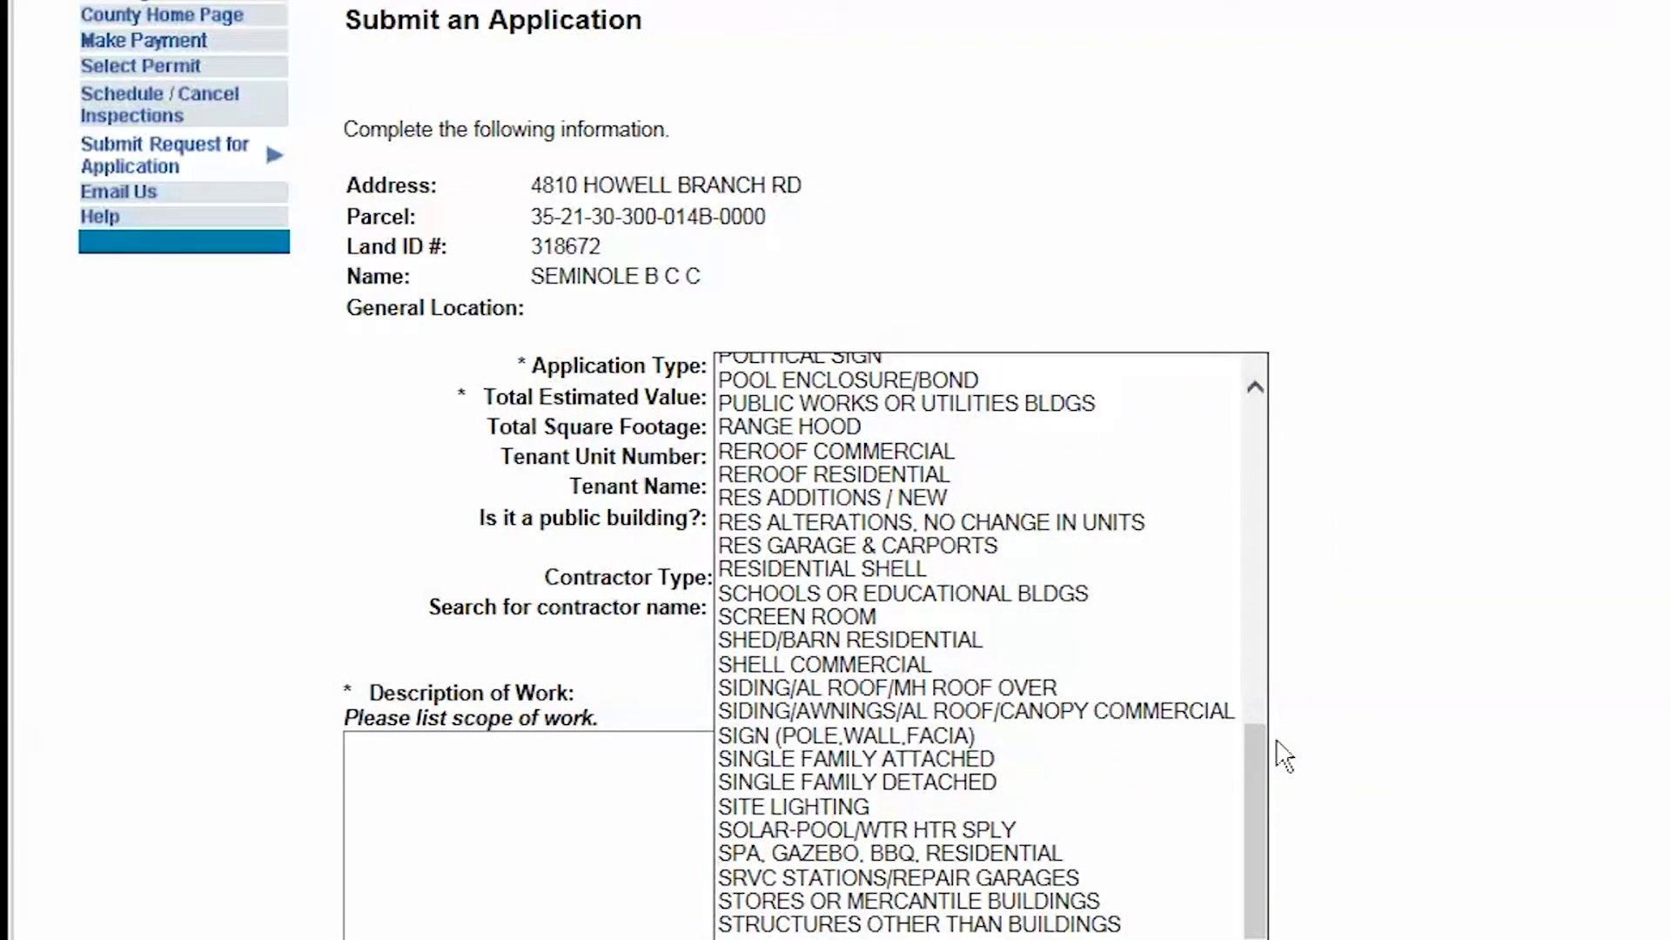
Step: Choose REROOF COMMERCIAL with value 12000, 4000 sq ft, tenant unit 222 and the tenant's name
left_click(773, 450)
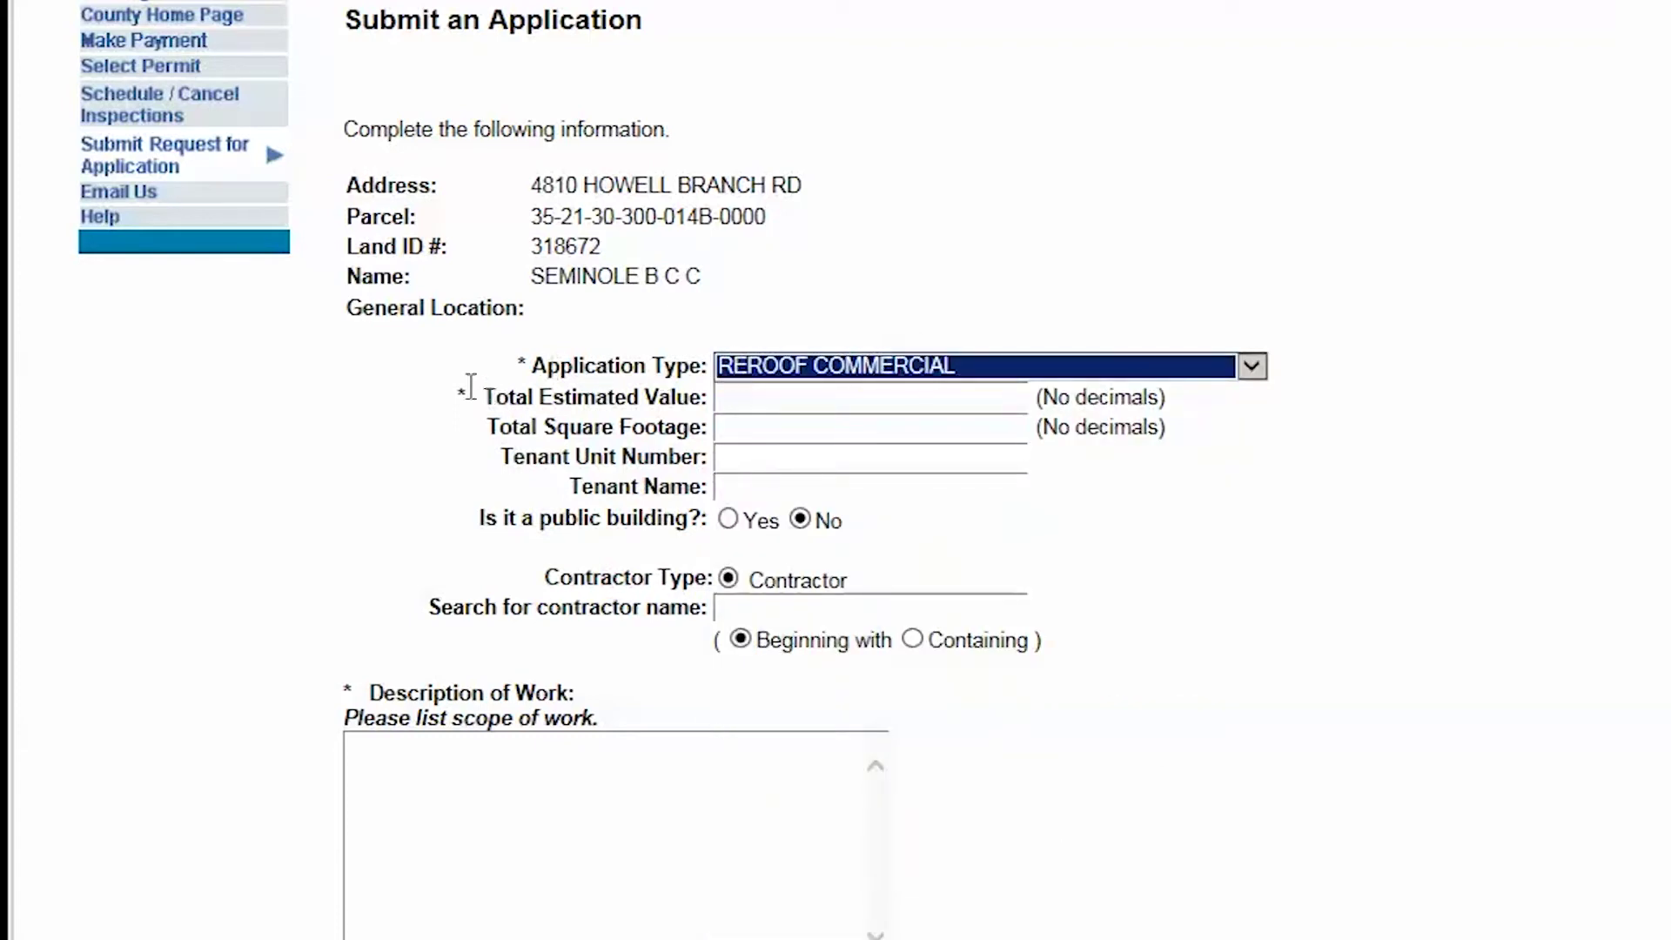
left_click(731, 399)
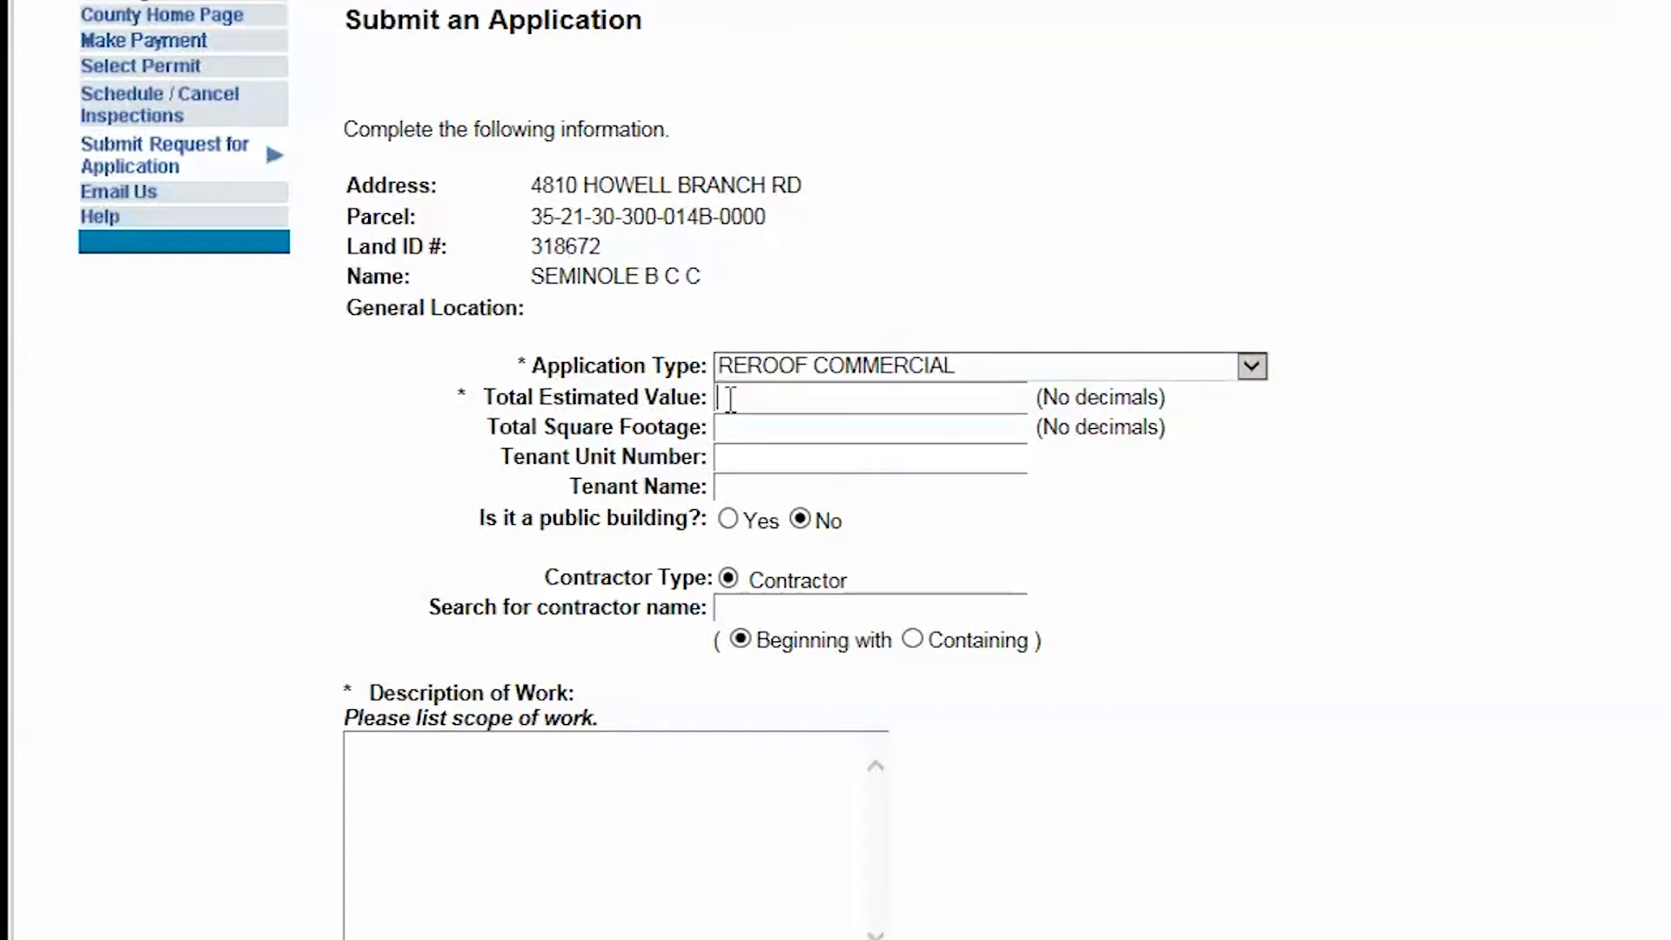
type("12000")
left_click(735, 427)
type("4000")
left_click(740, 455)
type("222")
left_click(736, 488)
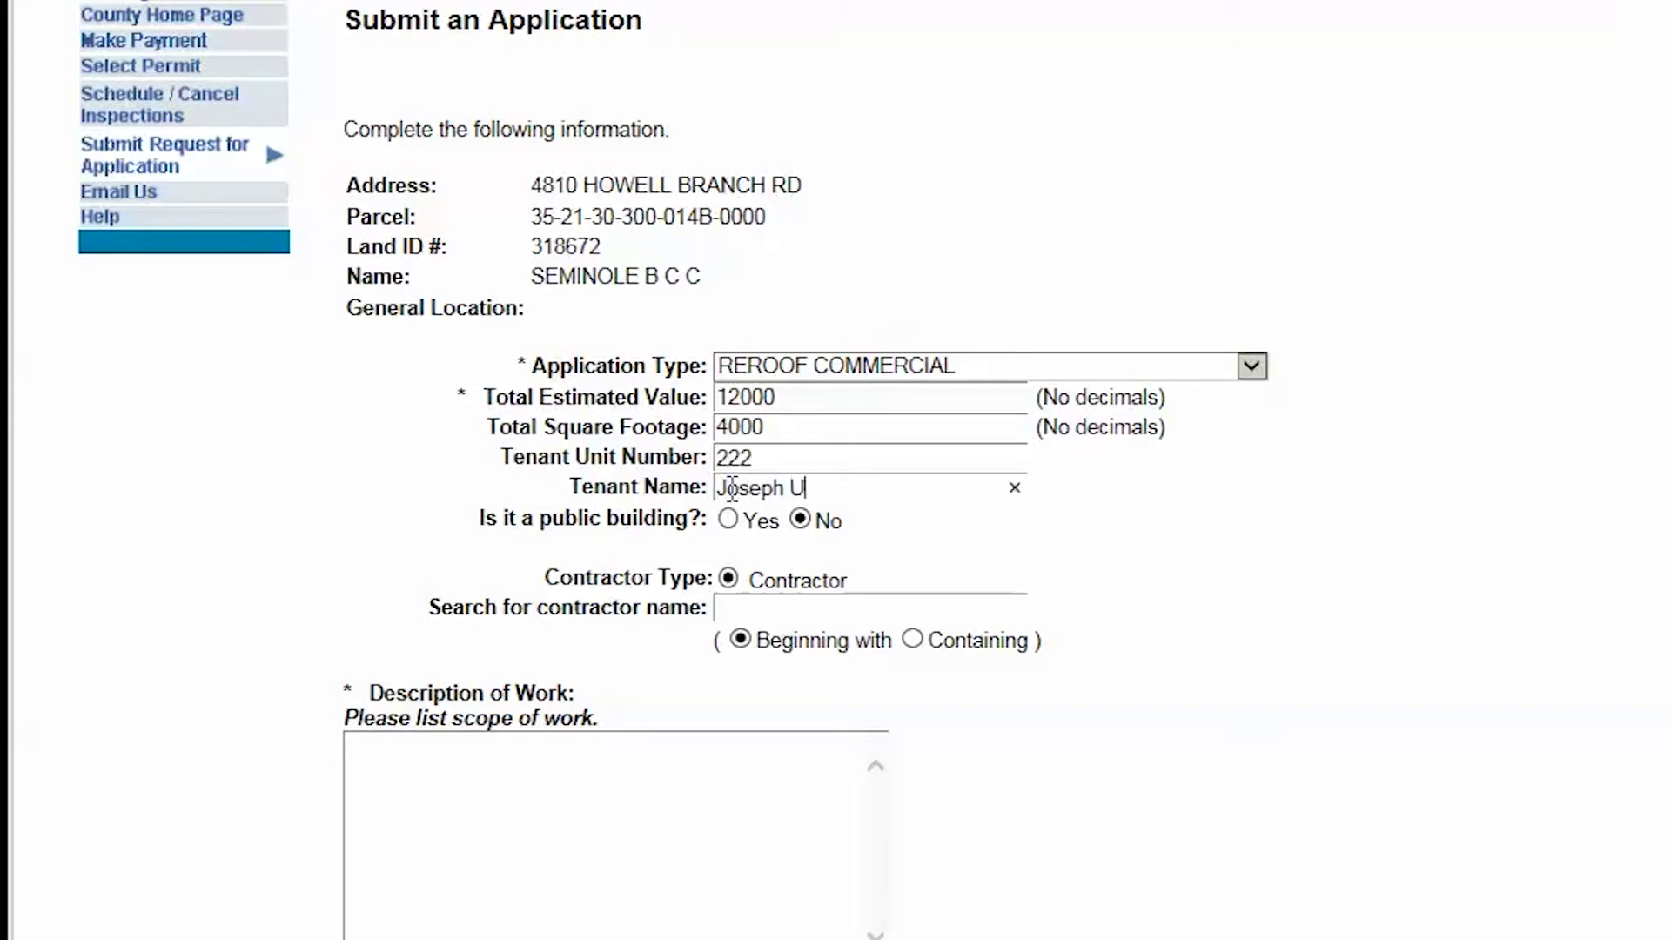
Step: Set the contractor search to names containing 'Taylor'
left_click(758, 609)
type("Taylor")
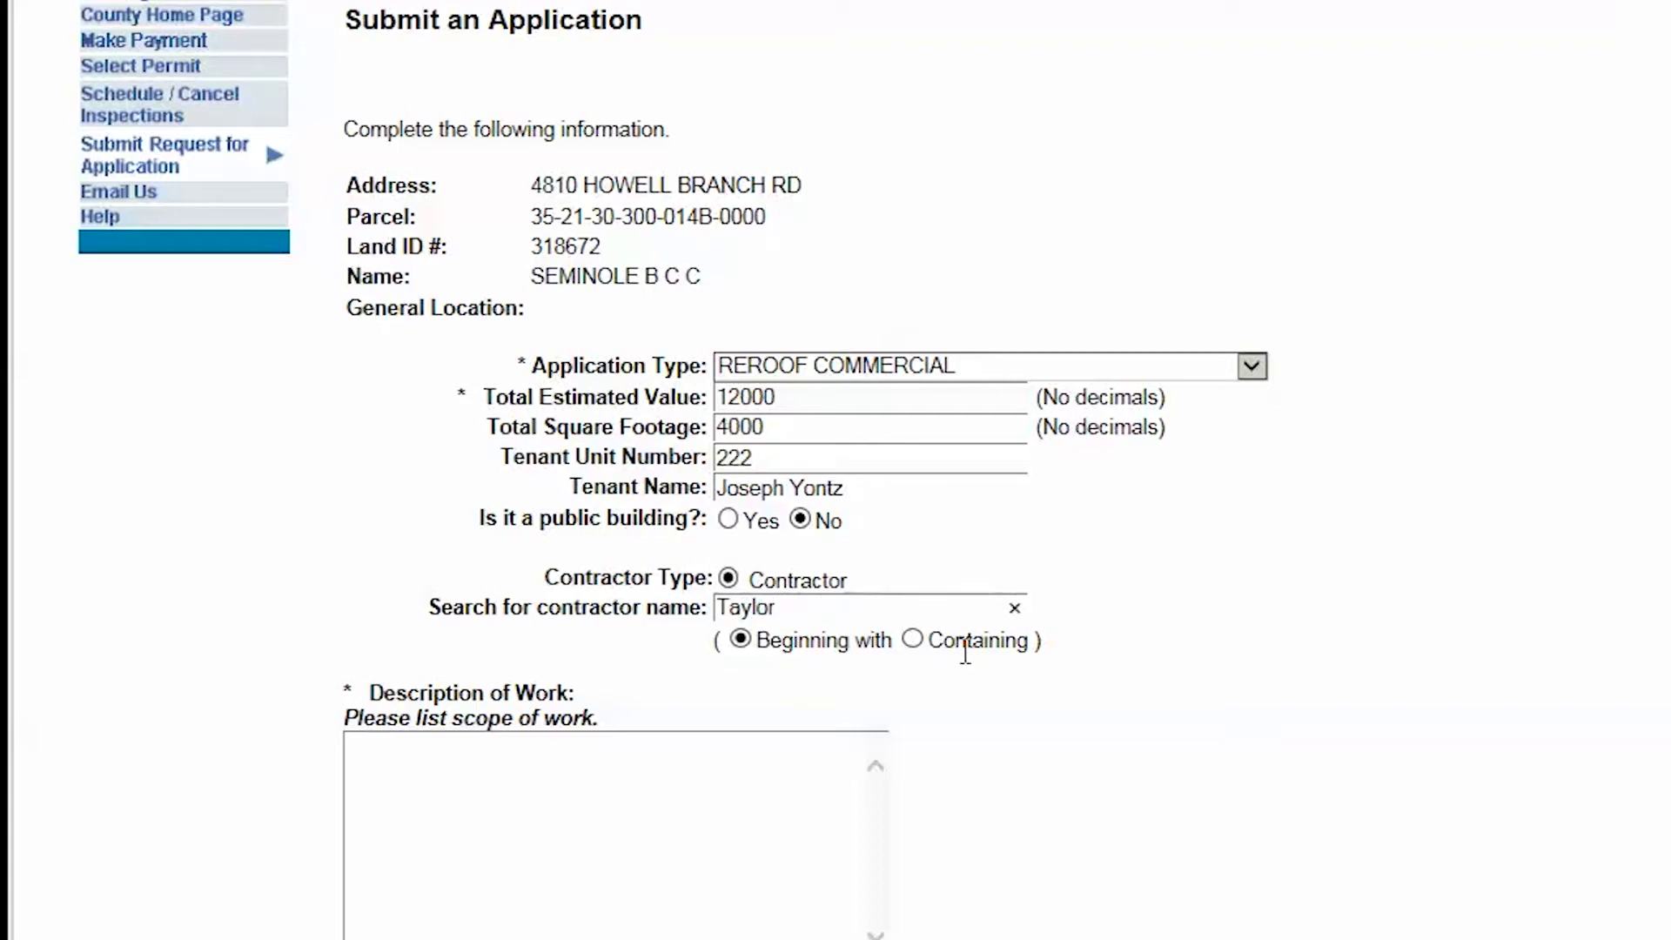
left_click(911, 641)
Step: Paste the fire station reroof scope into Description of Work and continue to matching contractors
left_click(420, 775)
type("Reroof of County Fire Station to include repair of 10 feet of fascia board wood rot on east side of building.")
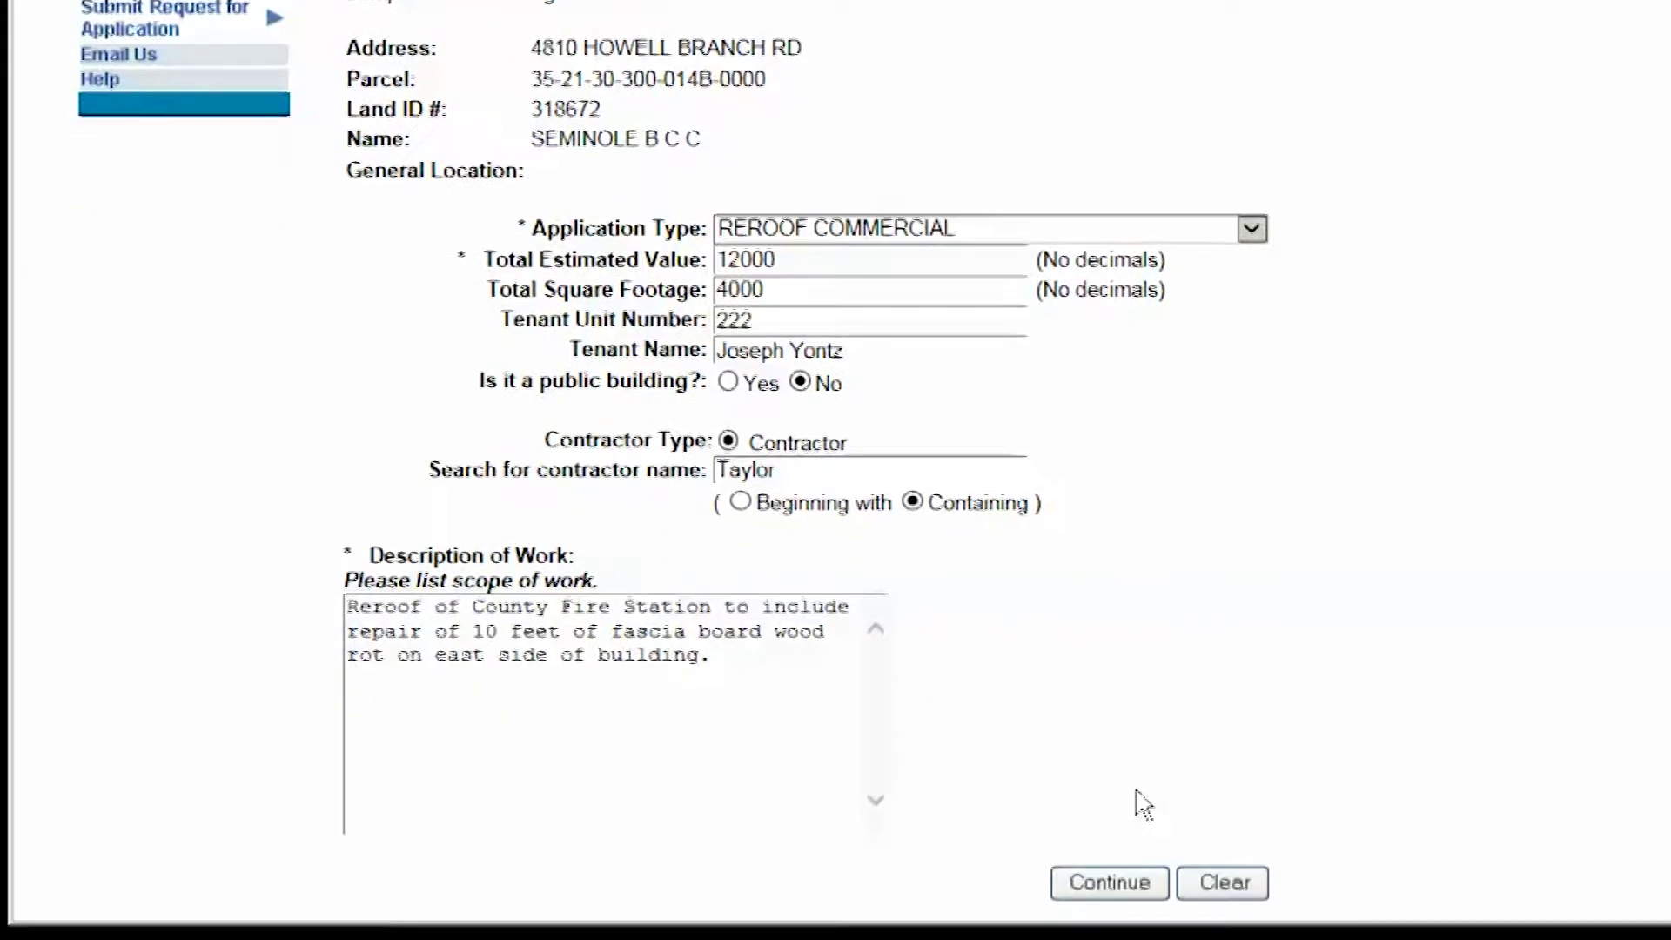
left_click(1099, 882)
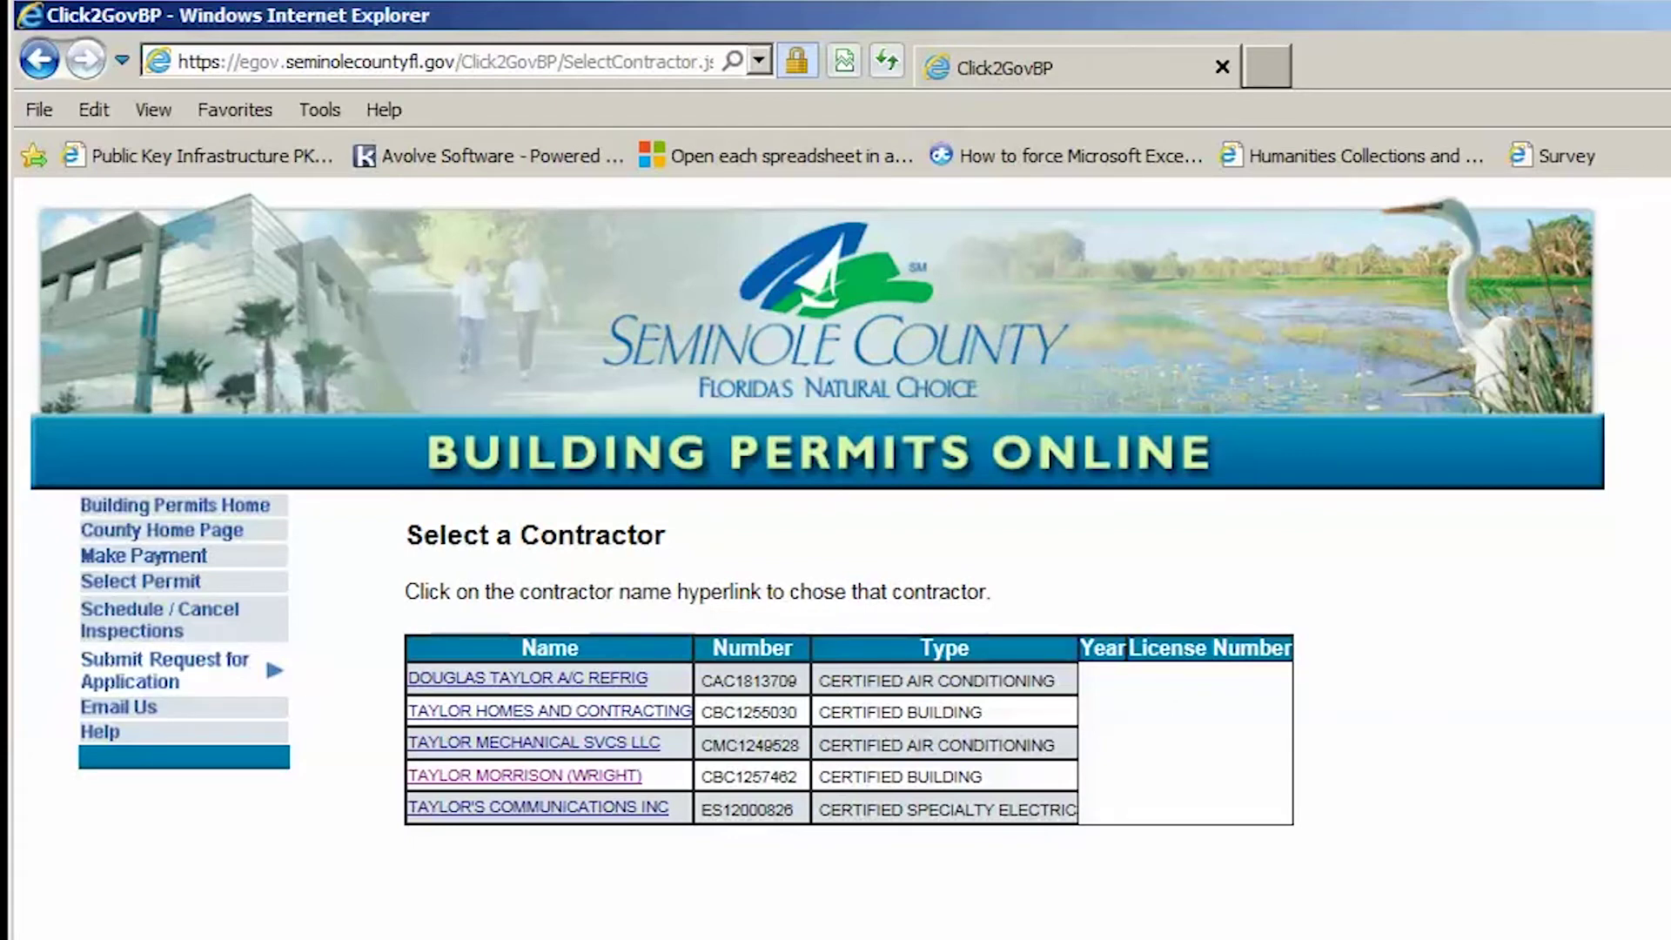
Step: Select TAYLOR MORRISON (WRIGHT) and enter the contact's first and last name
left_click(474, 777)
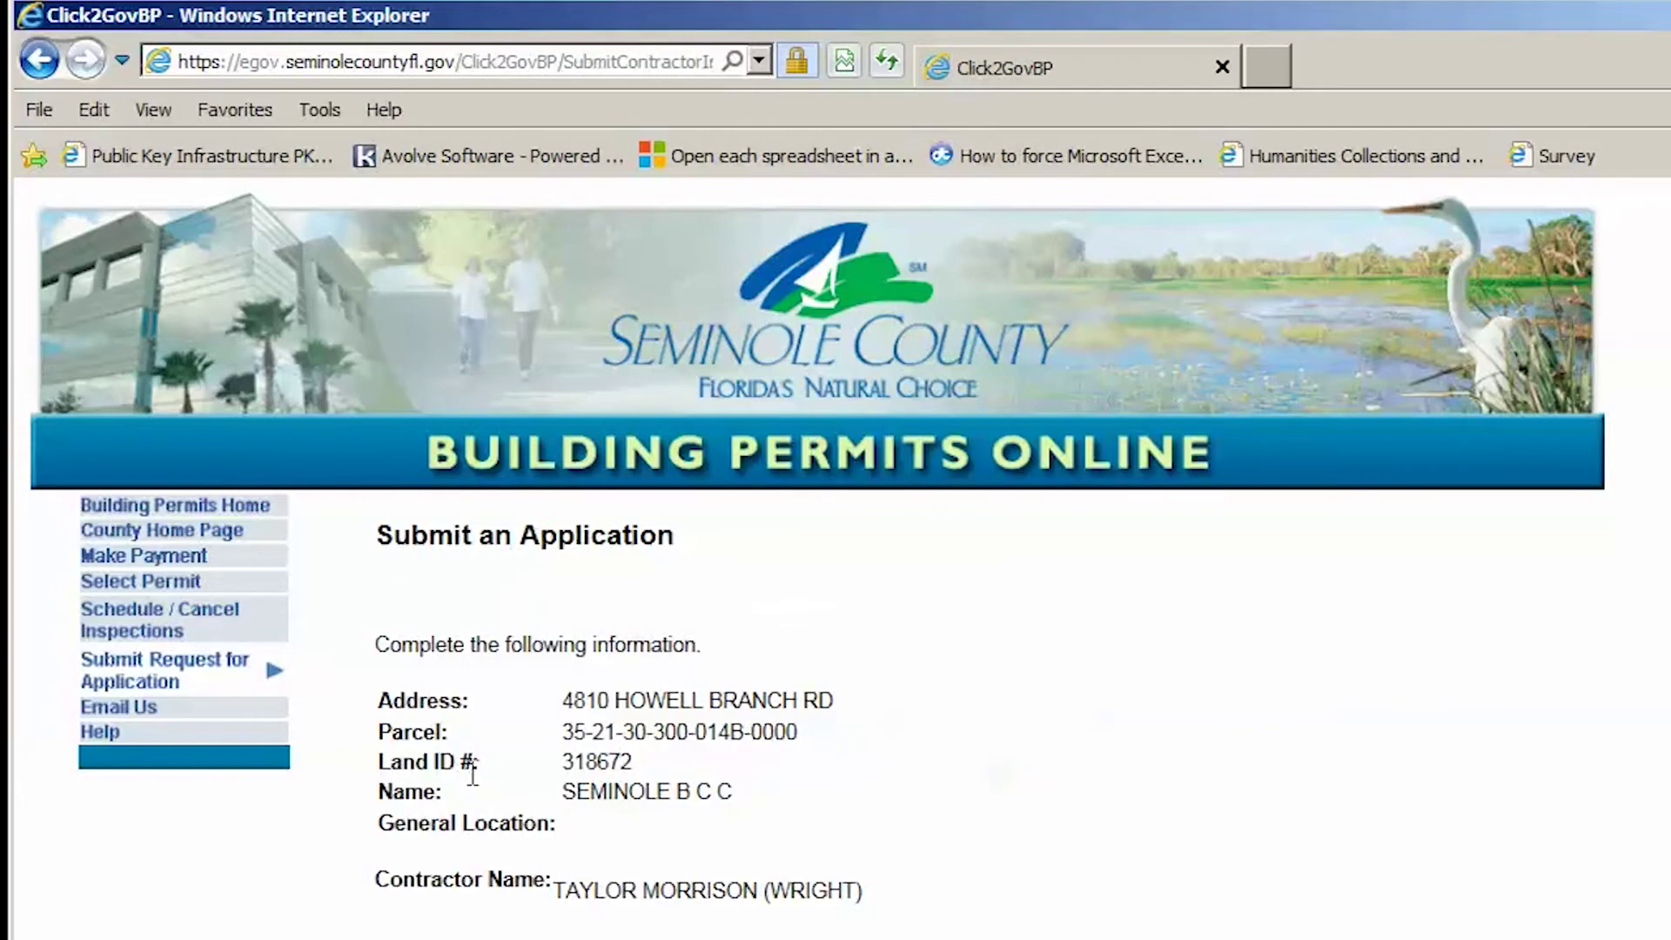
scroll(1106, 715, "down", 2)
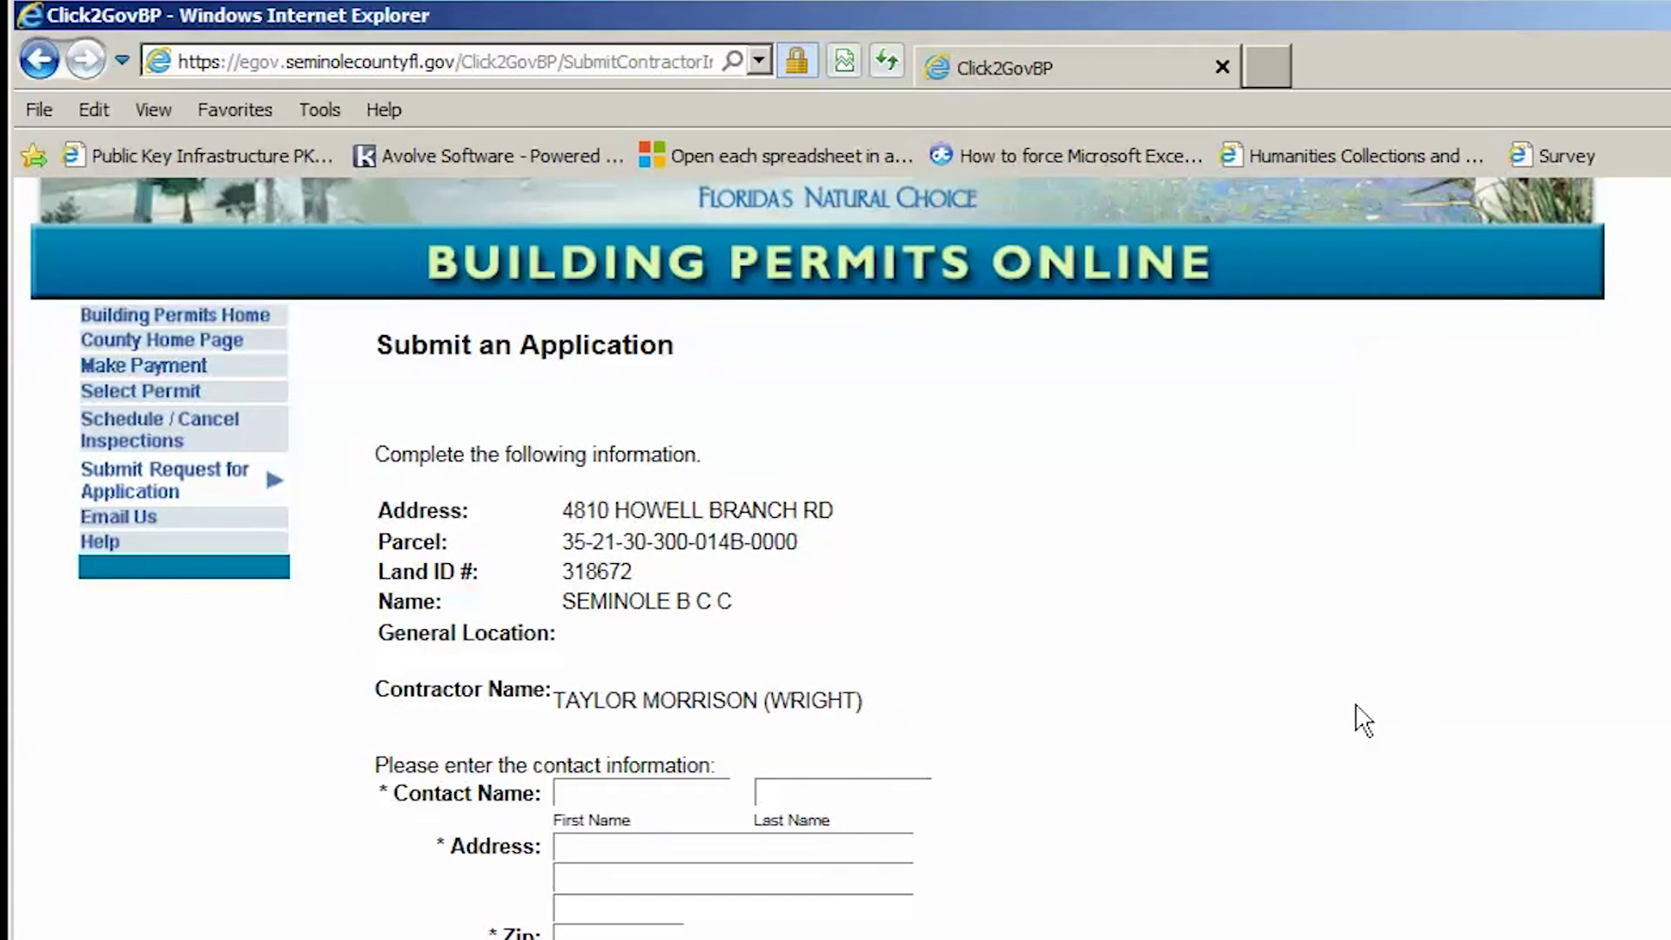
left_click(622, 795)
type("John")
key("Tab")
type("Doe")
Step: Fill in the contact's street address, zip code, primary phone and e-mail
left_click(640, 843)
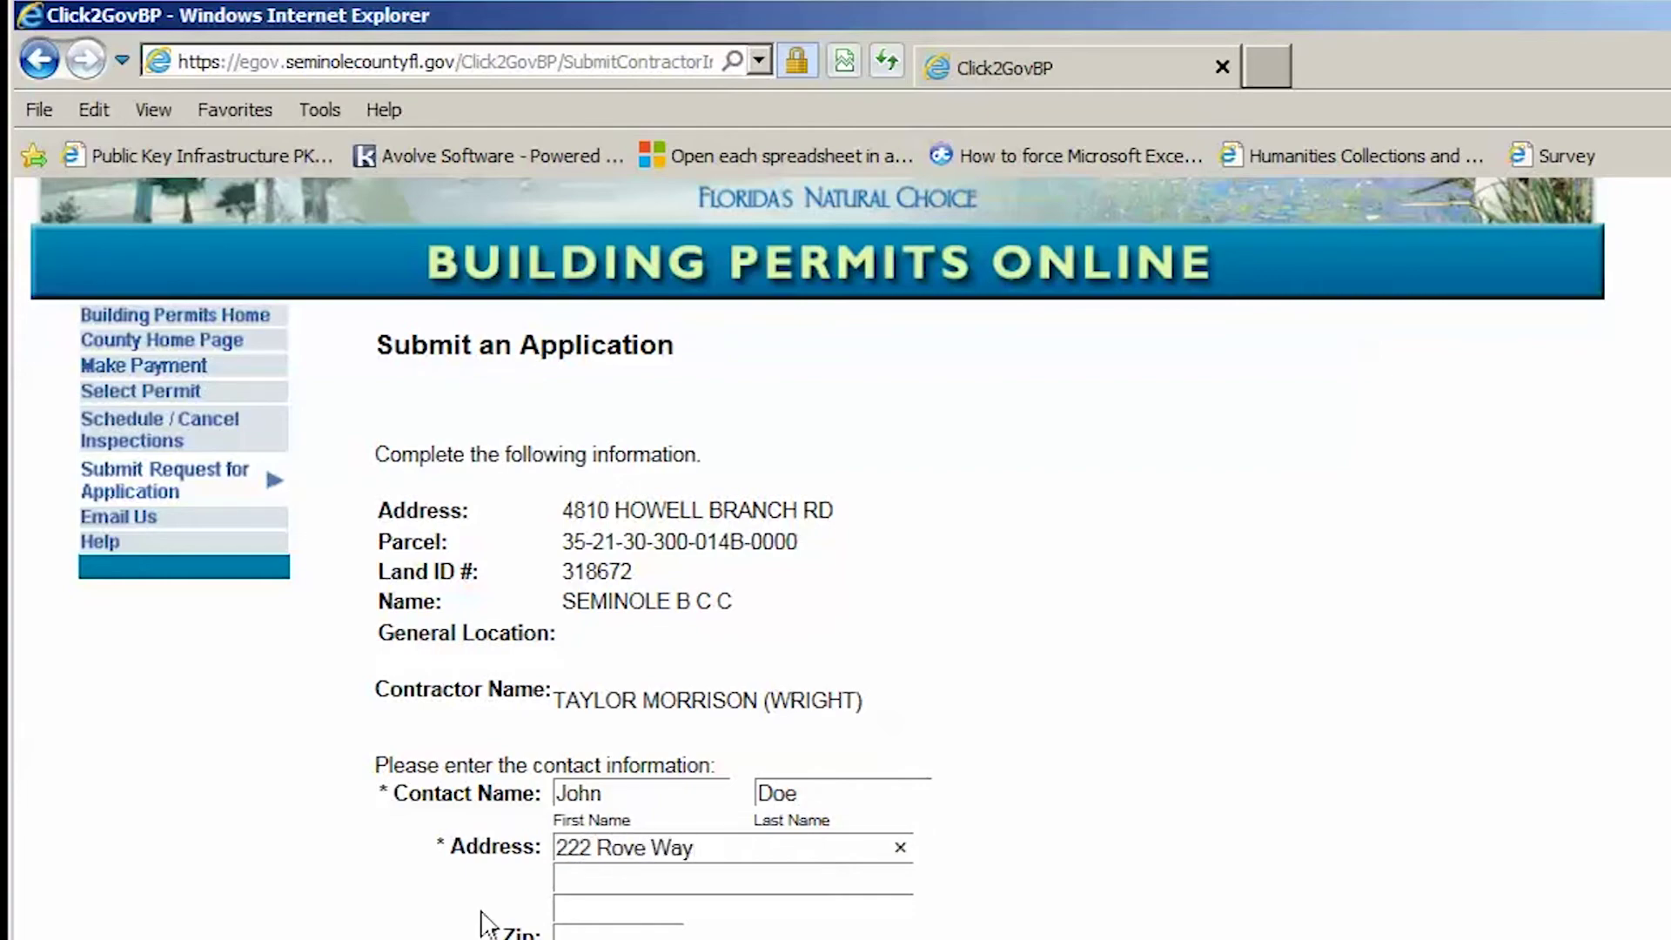
left_click(568, 933)
type("32771")
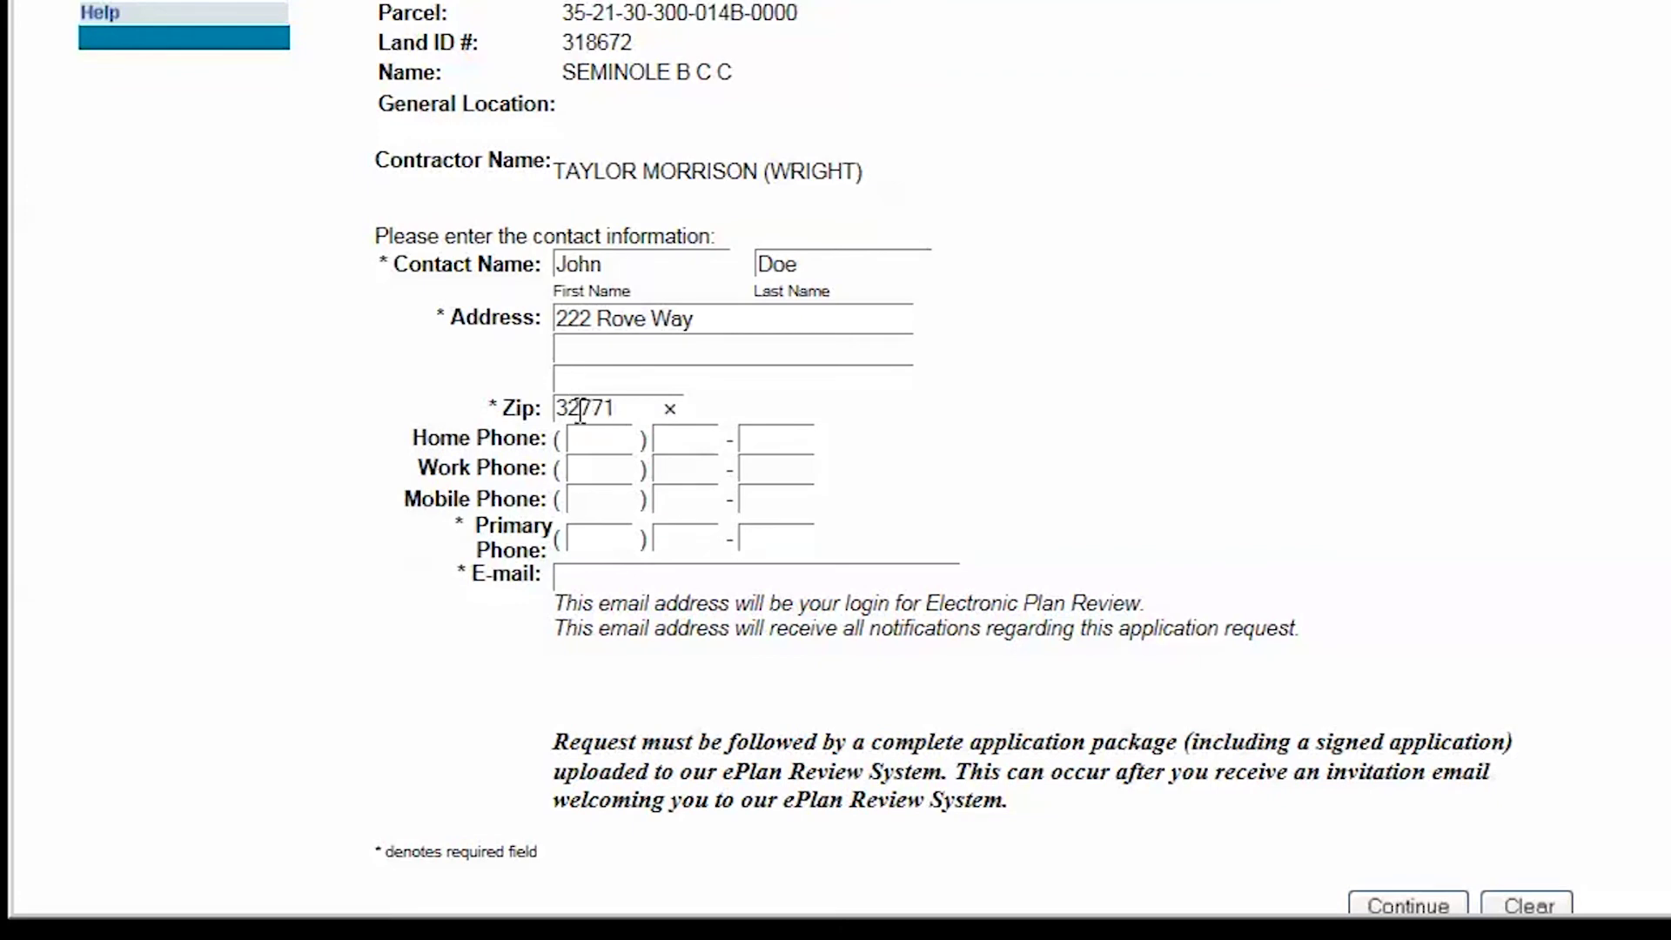
left_click(588, 538)
type("40")
type("555")
type("5555")
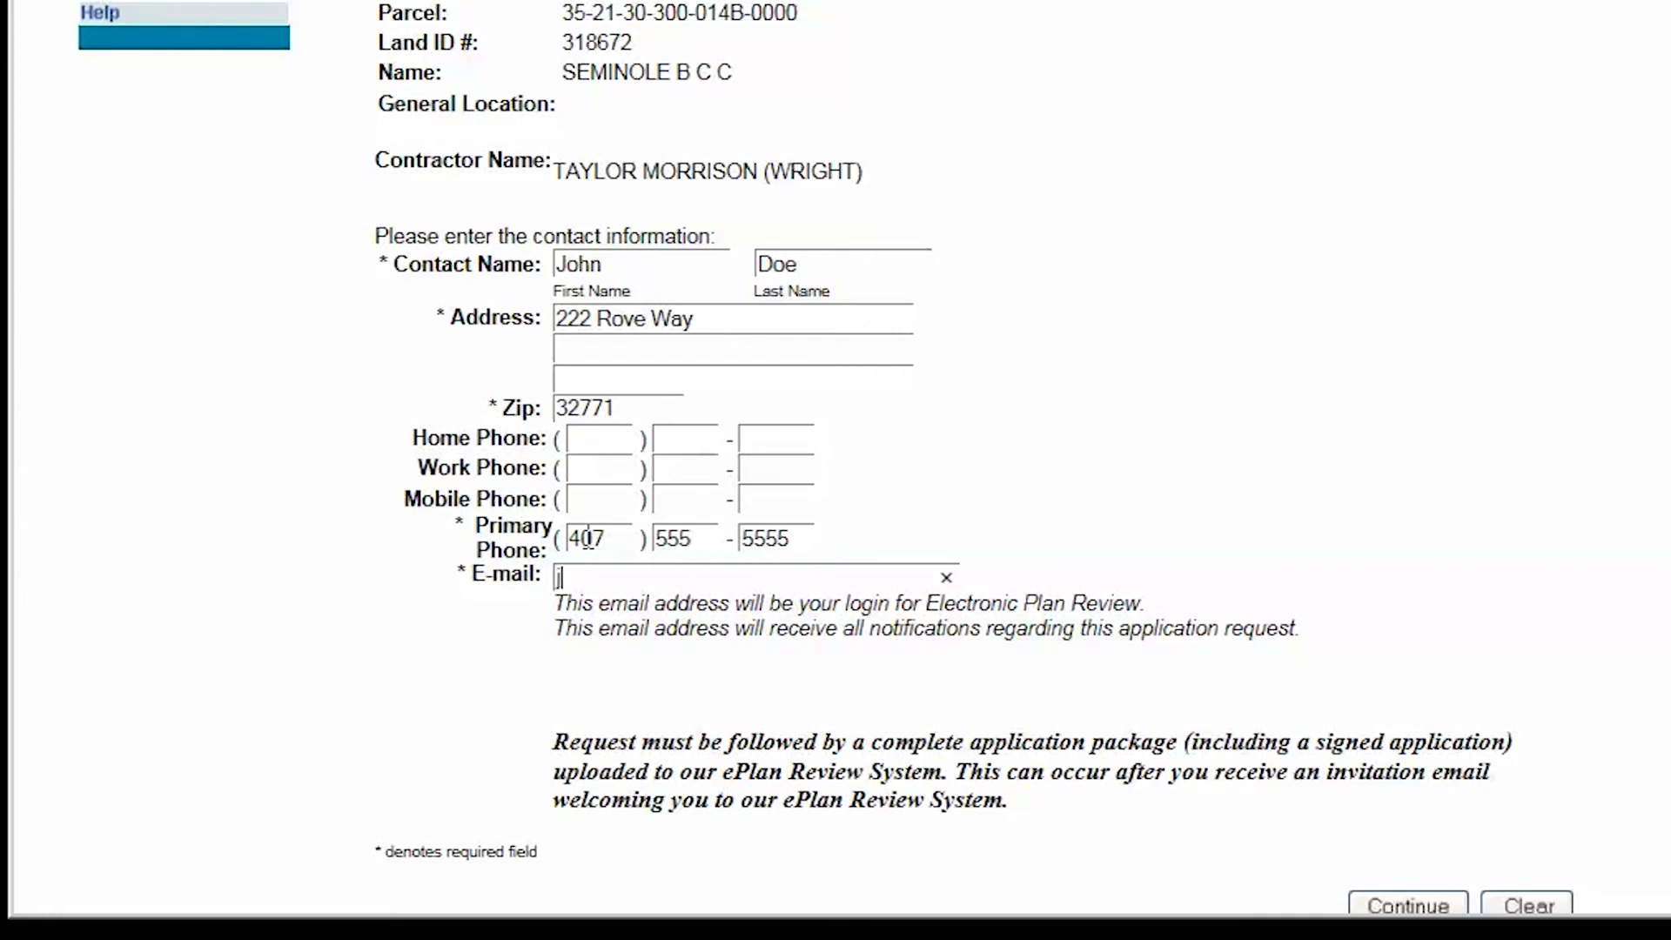
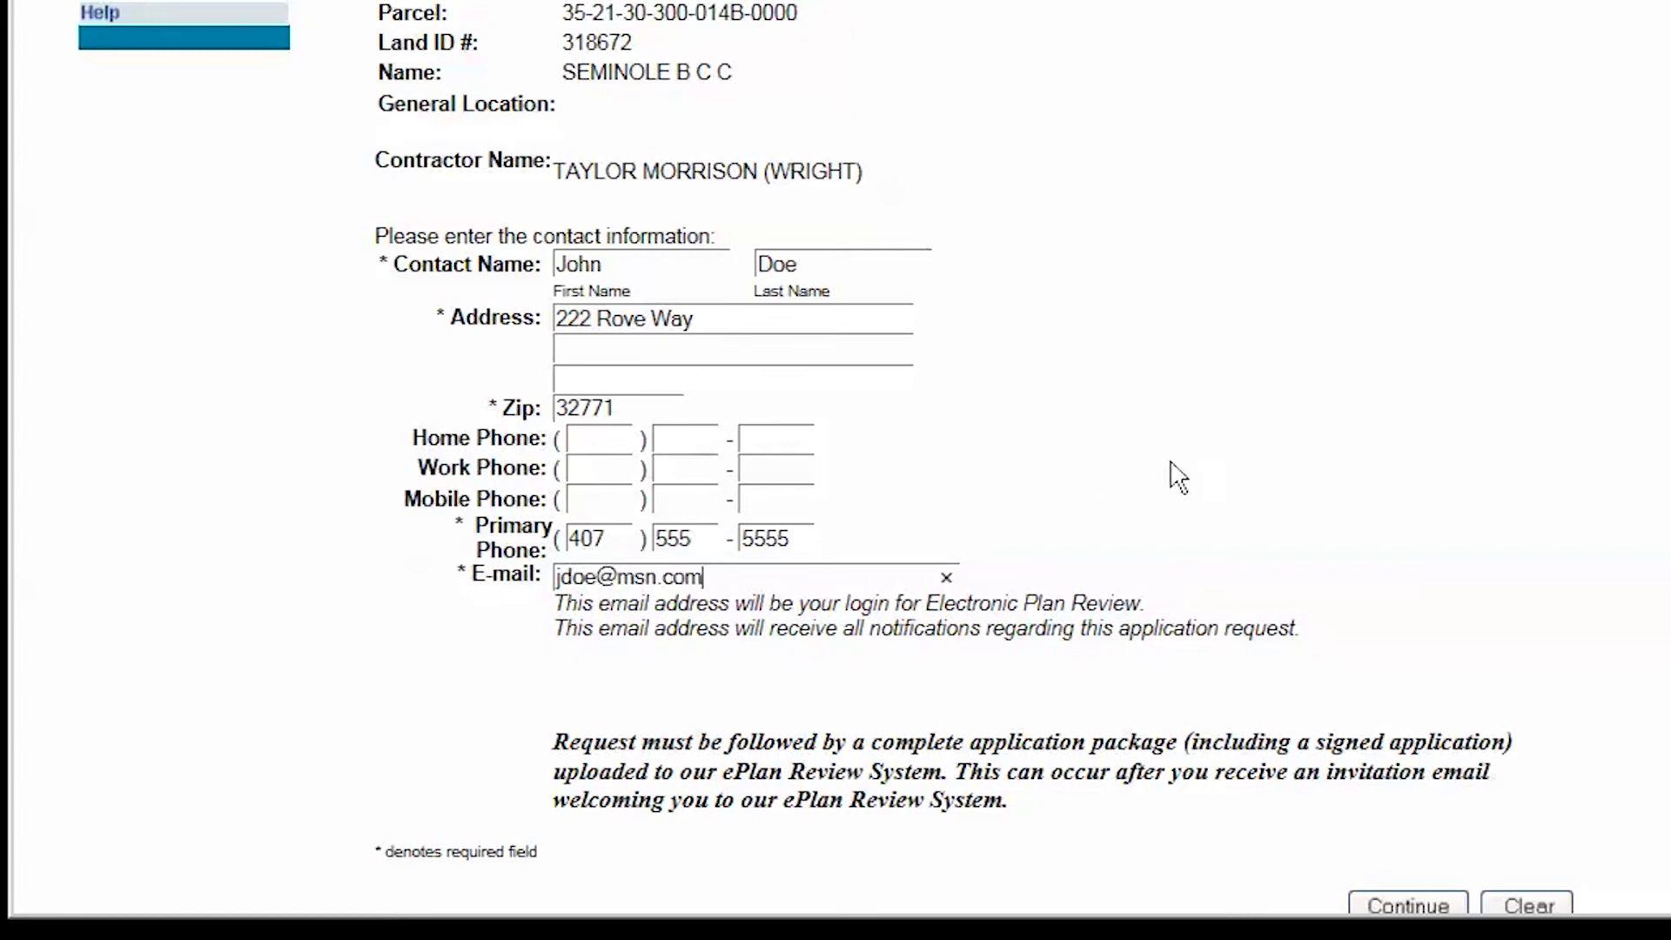
scroll(1184, 475, "down", 2)
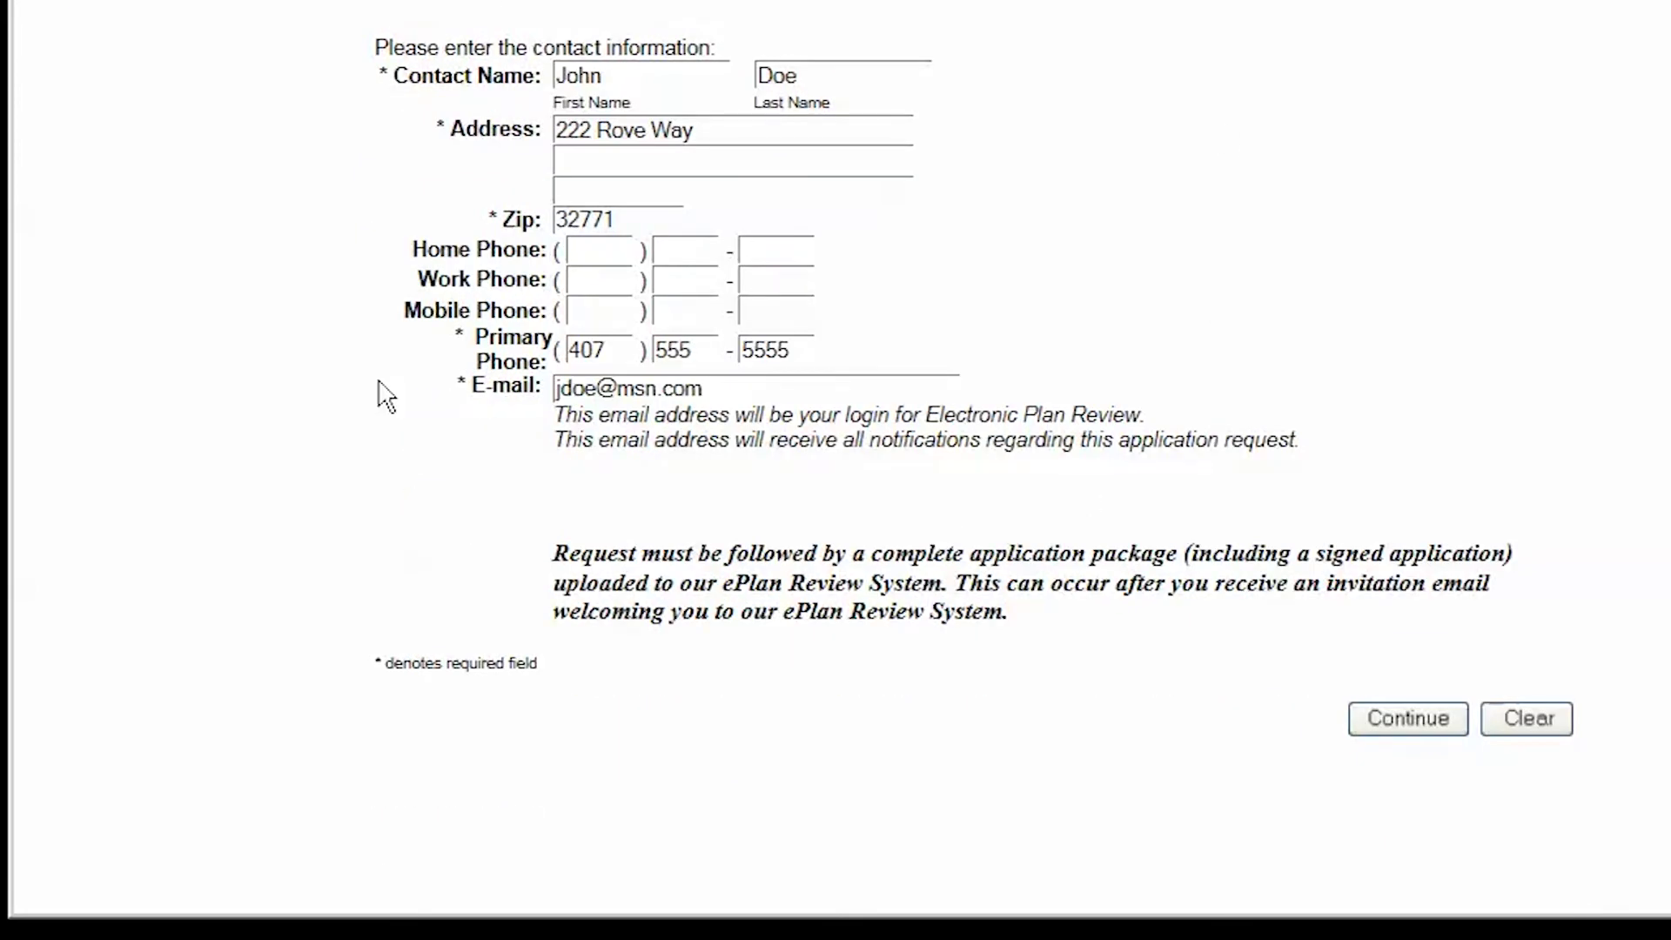
Step: Continue to the summary, check the application details, and continue to final confirmation
left_click(1403, 723)
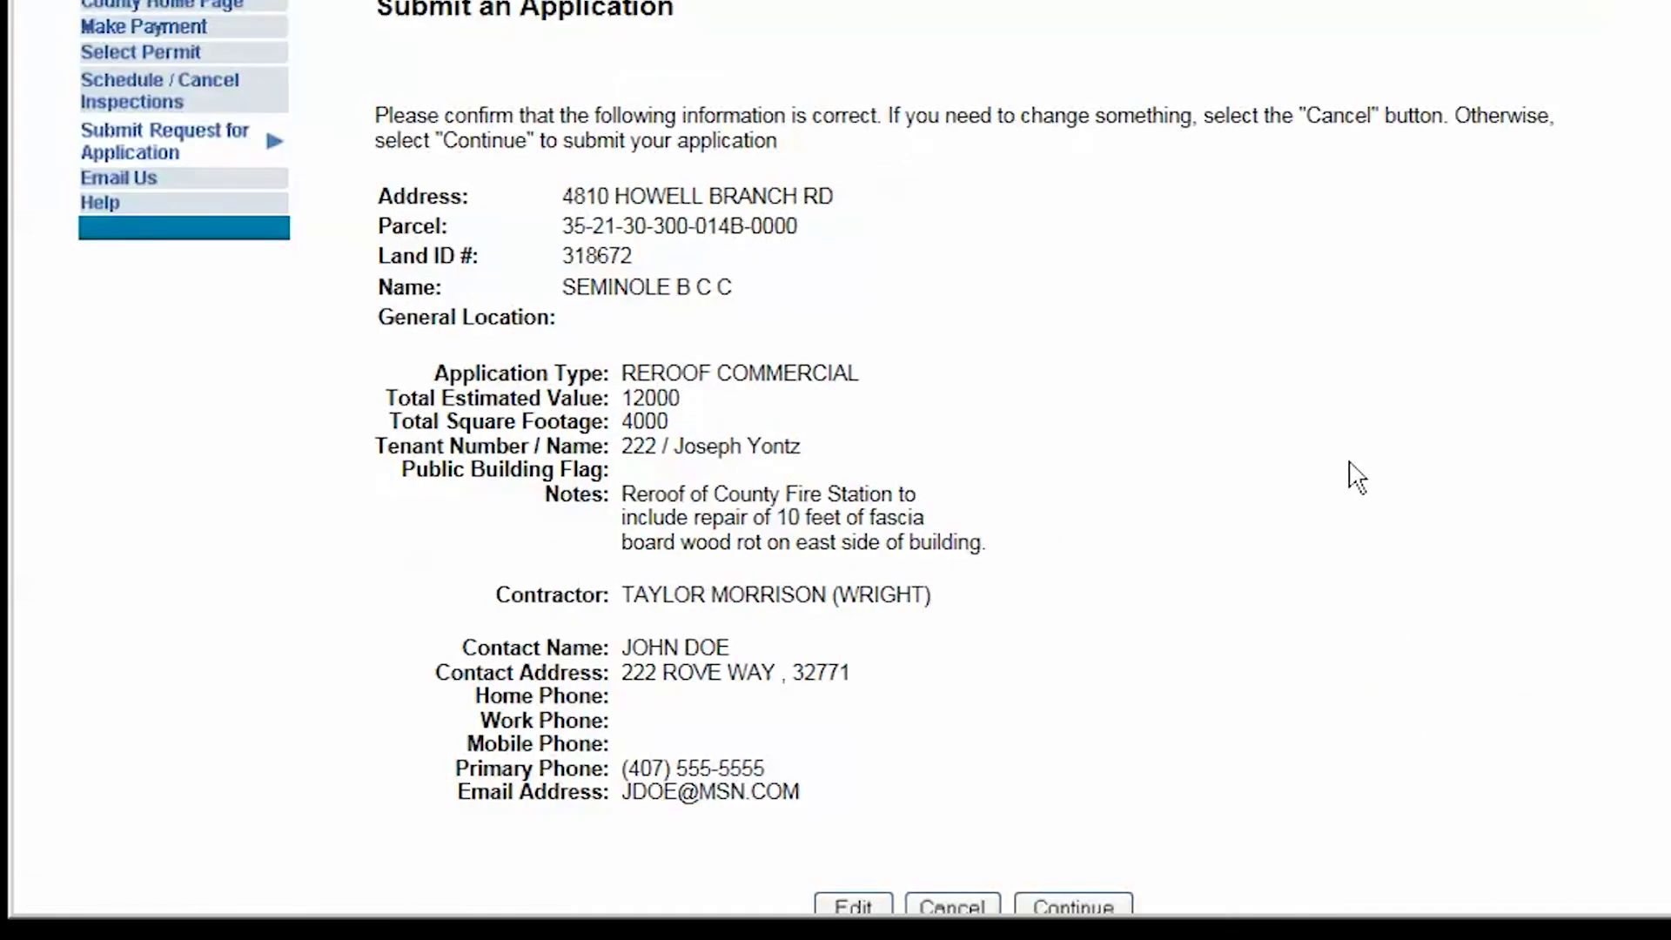
scroll(1314, 470, "down", 2)
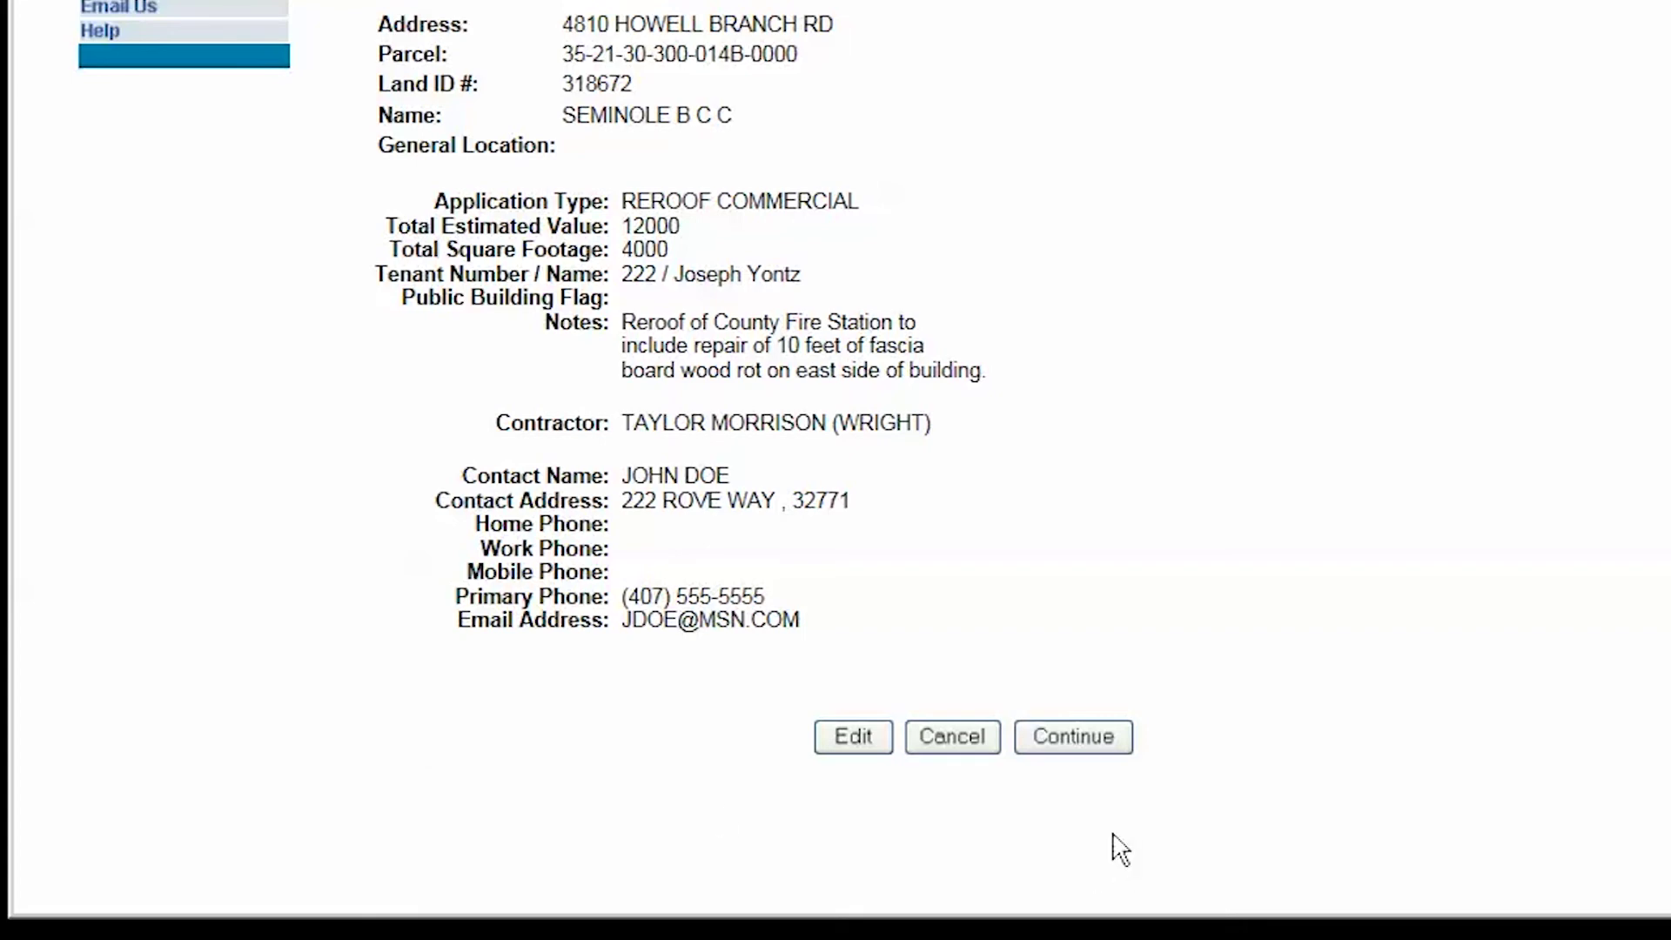
left_click(1067, 751)
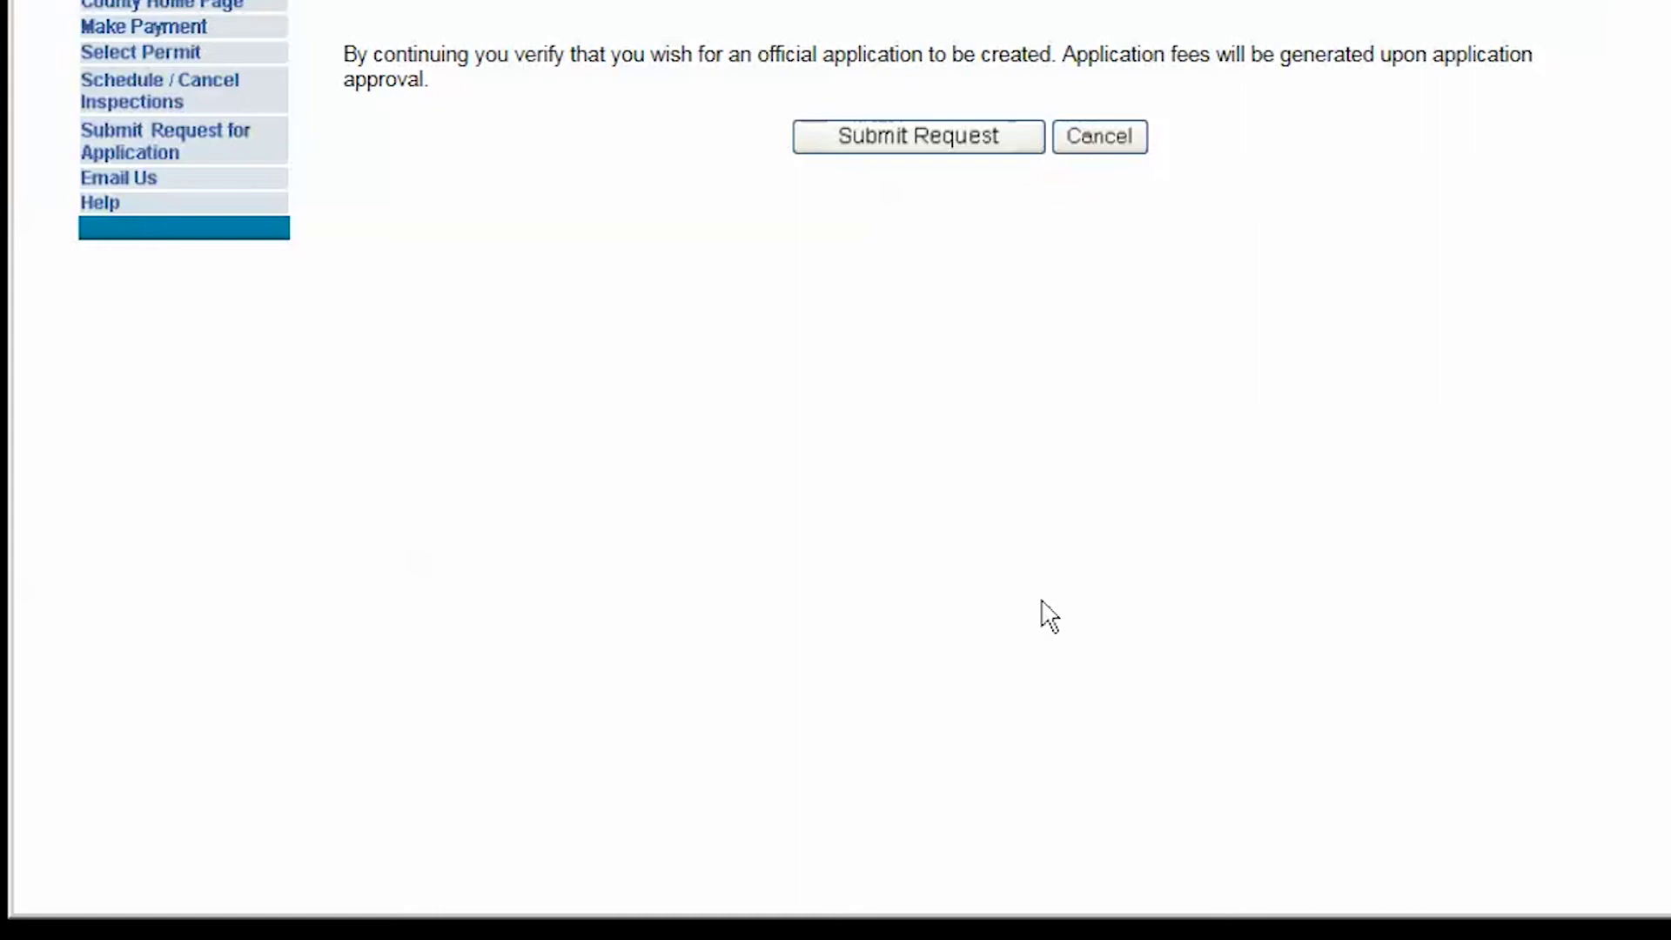
Step: Submit the request to create the official reroof permit application
left_click(934, 155)
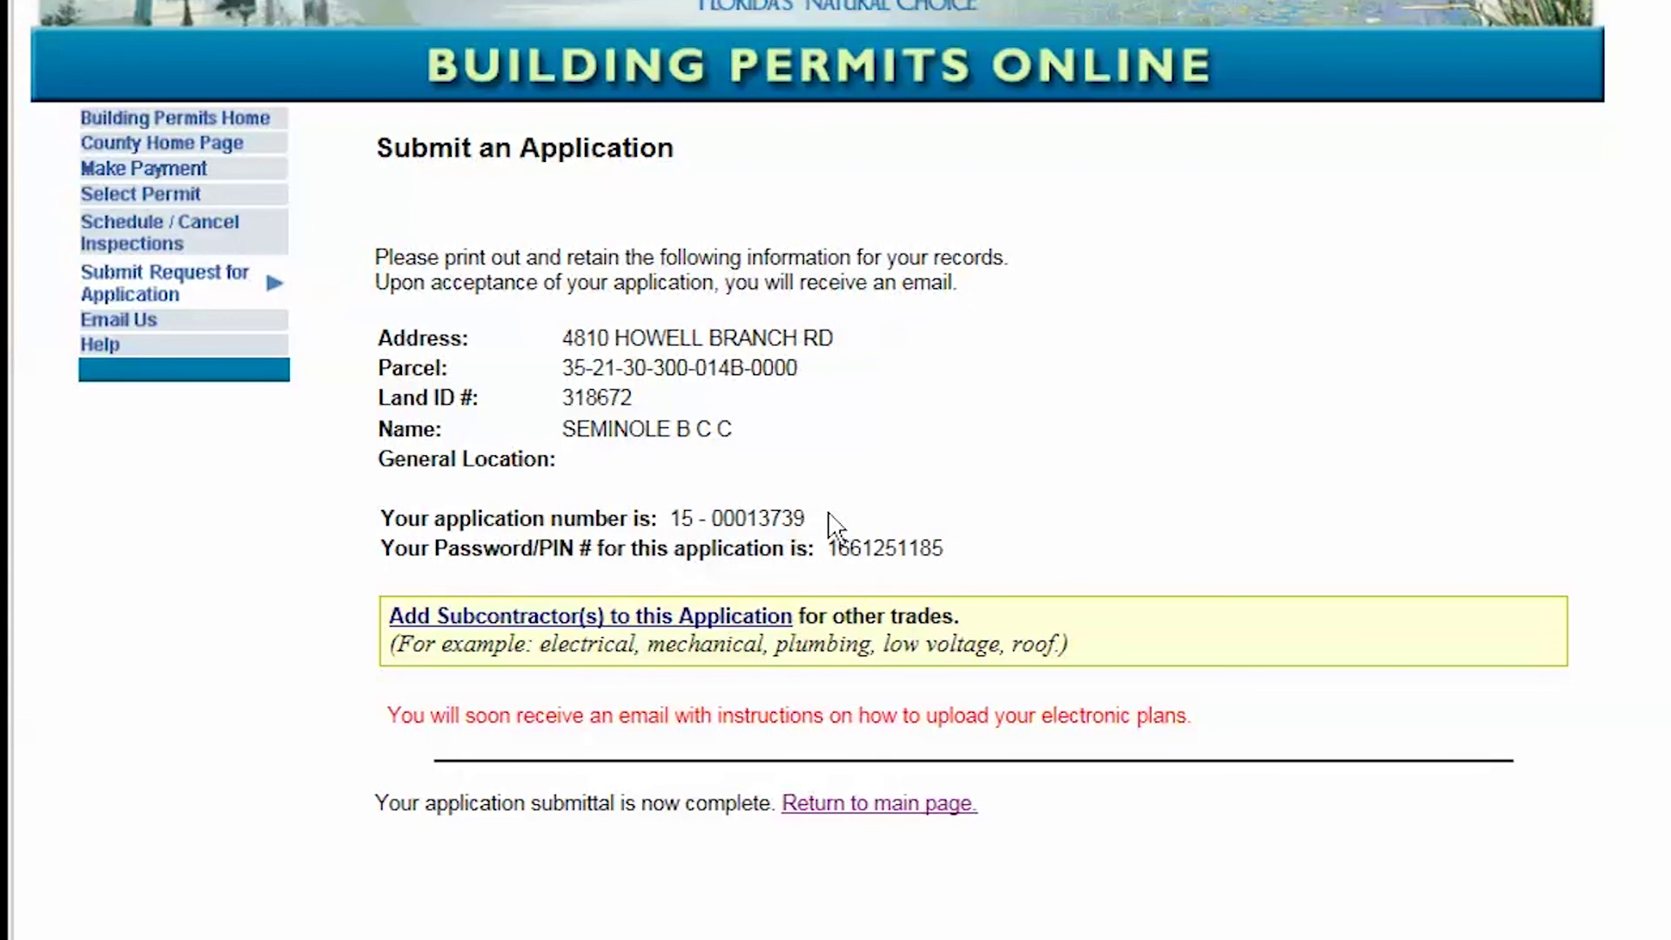
double_click(748, 522)
left_click_drag(748, 527, 669, 519)
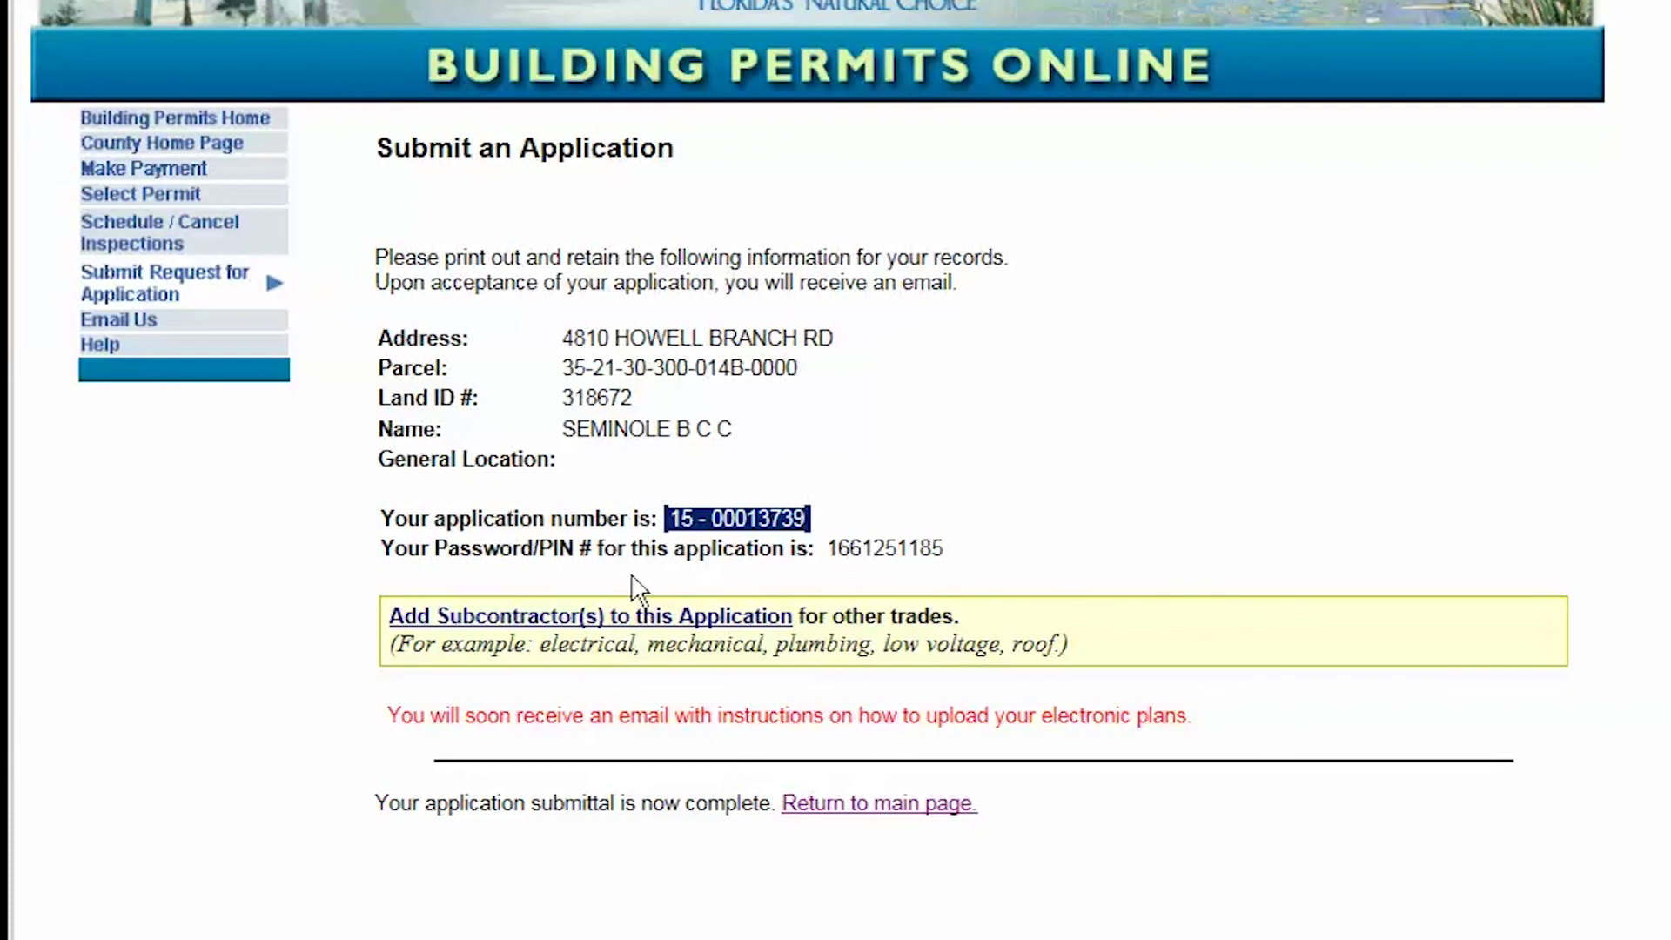
left_click(954, 552)
double_click(948, 550)
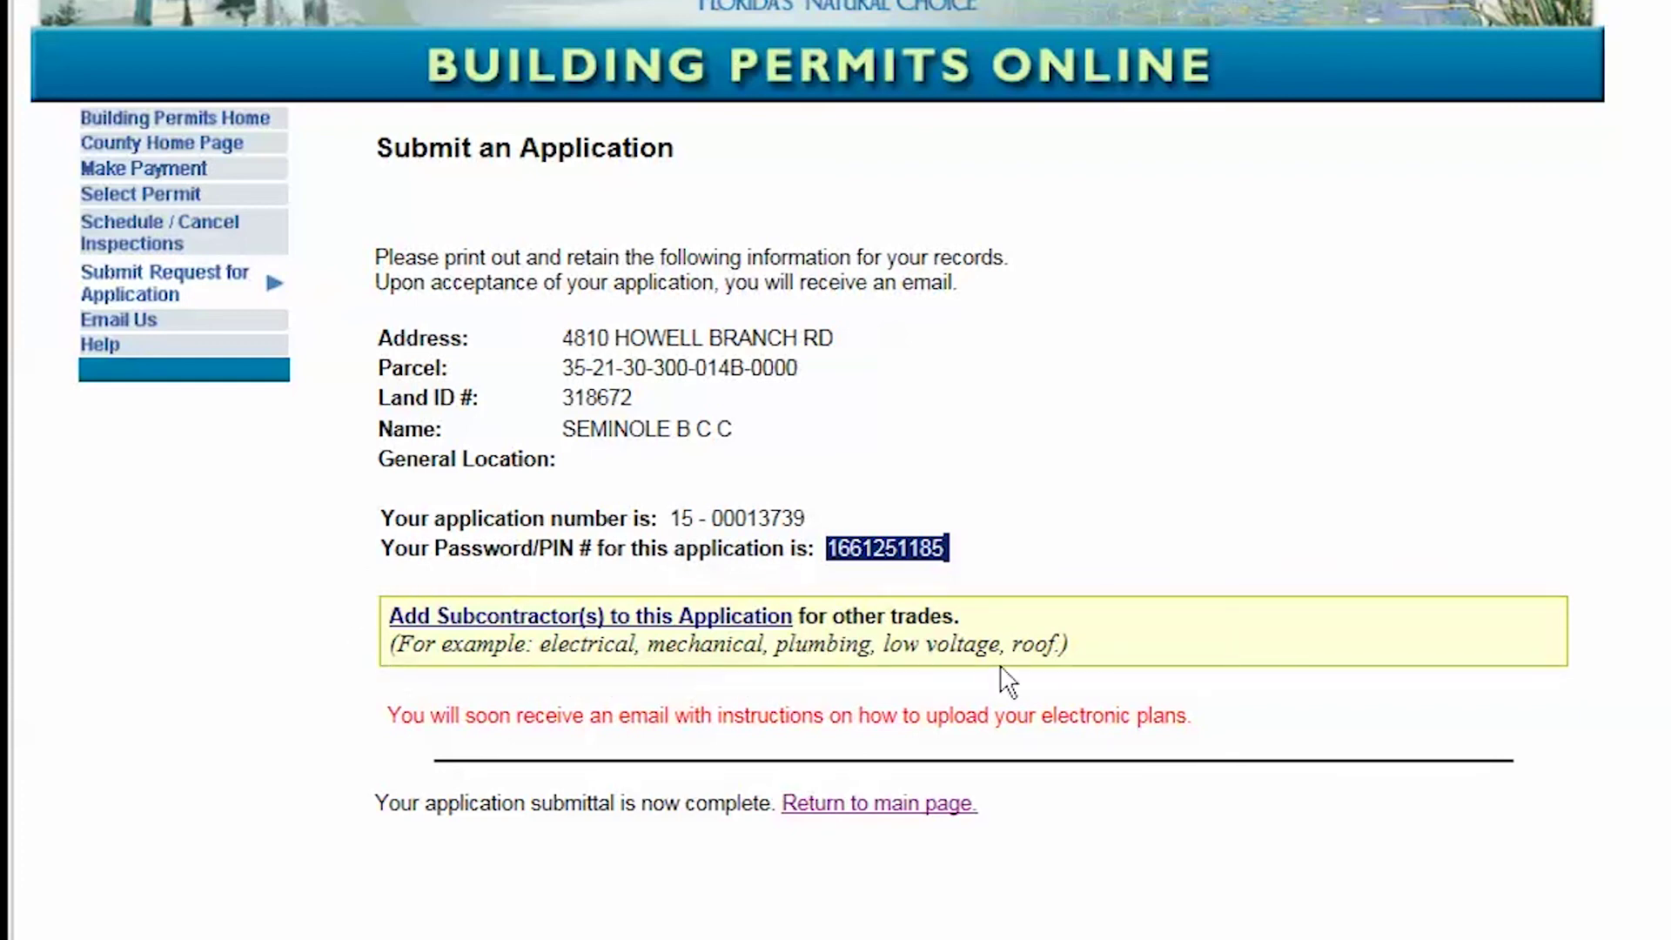
left_click(1050, 683)
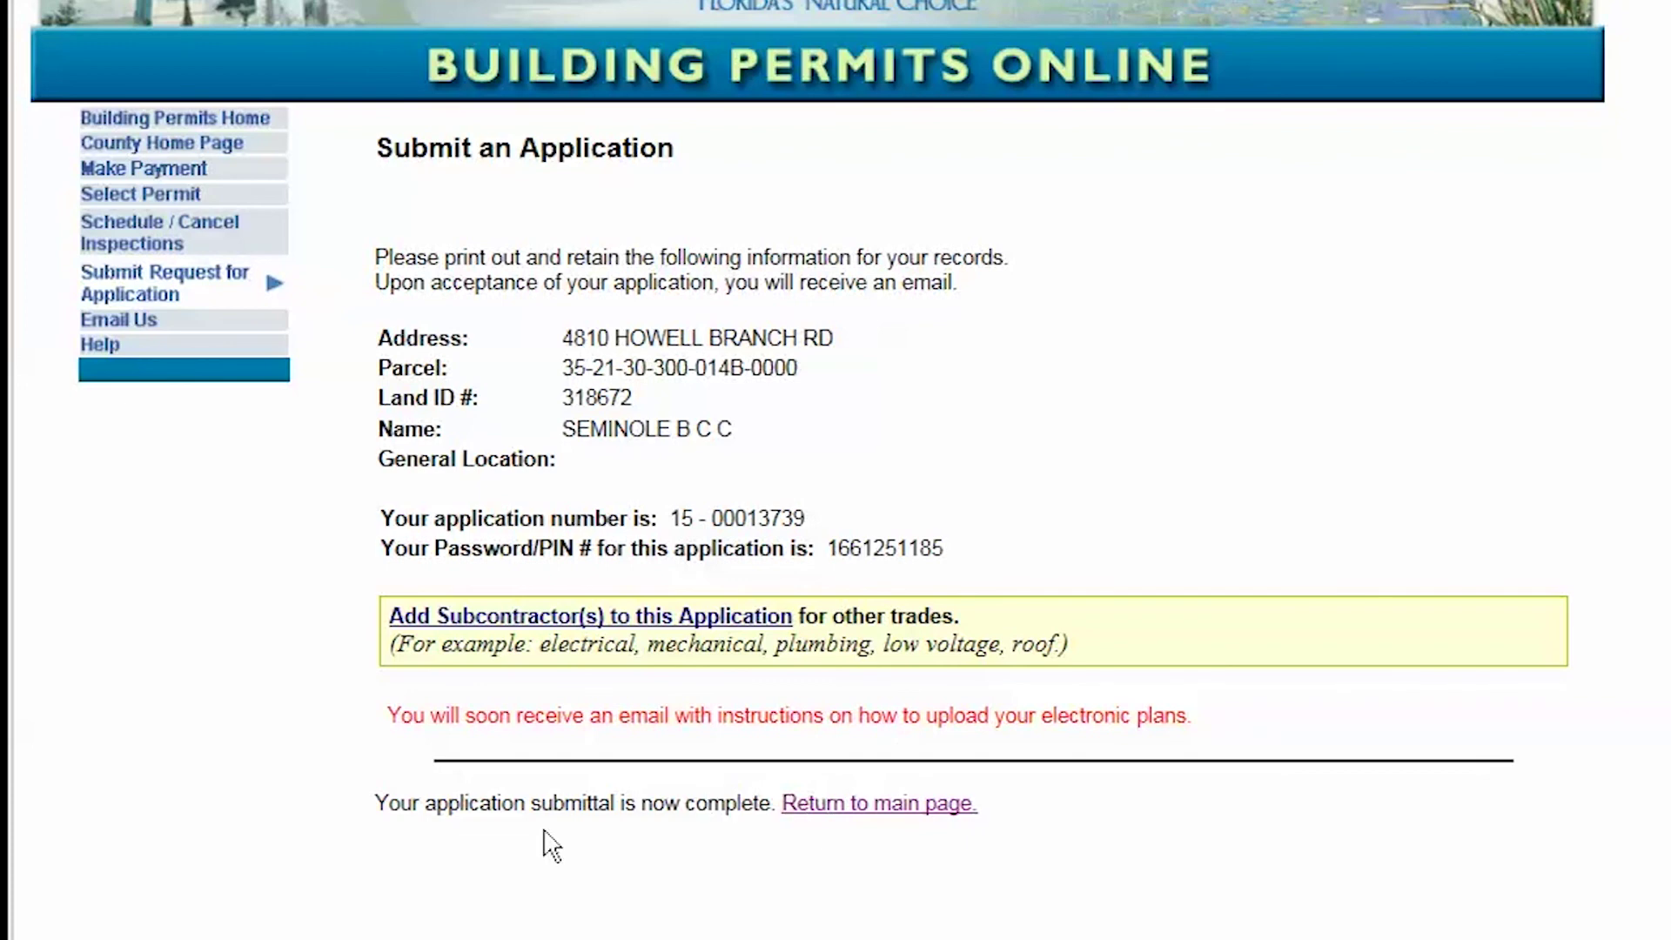